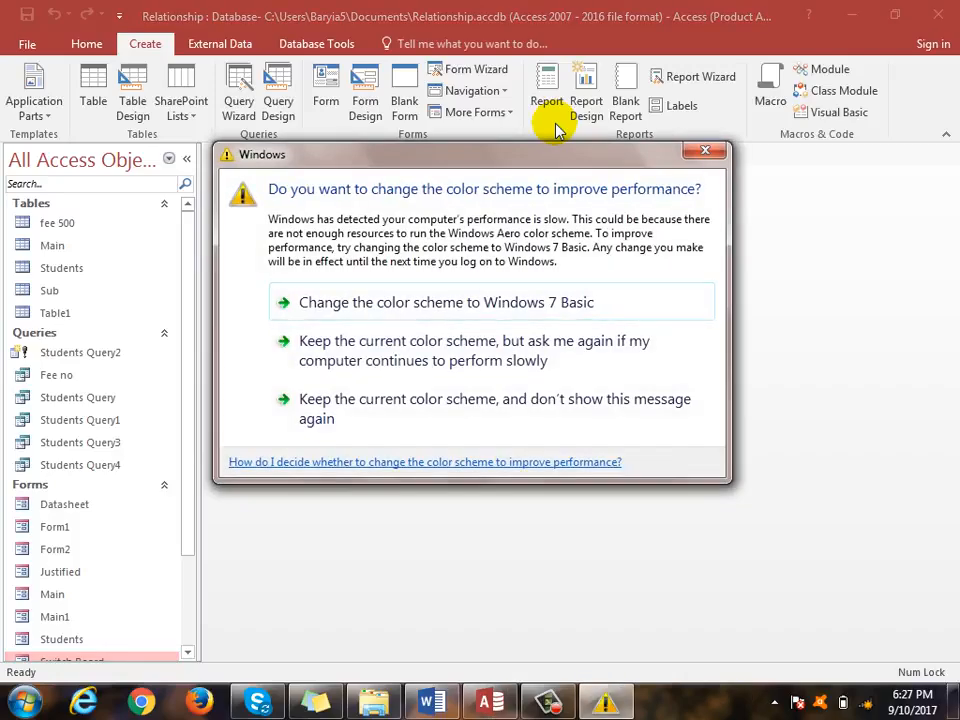
# - Keep the current Windows color scheme but allow being asked again if the computer continues to perform slowly
pyautogui.click(418, 369)
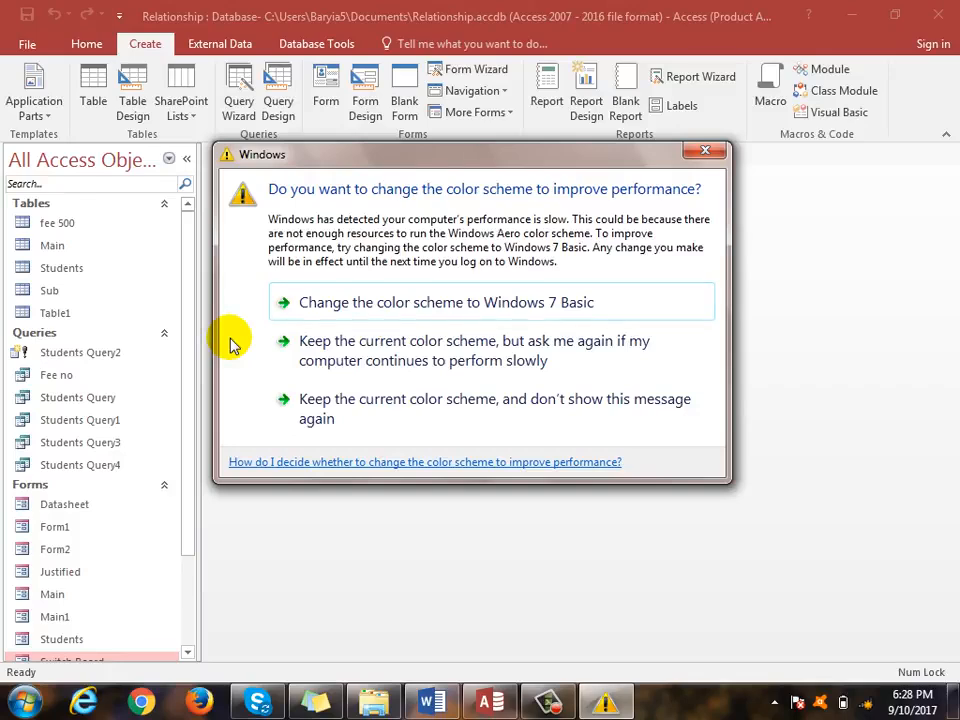
pyautogui.click(431, 340)
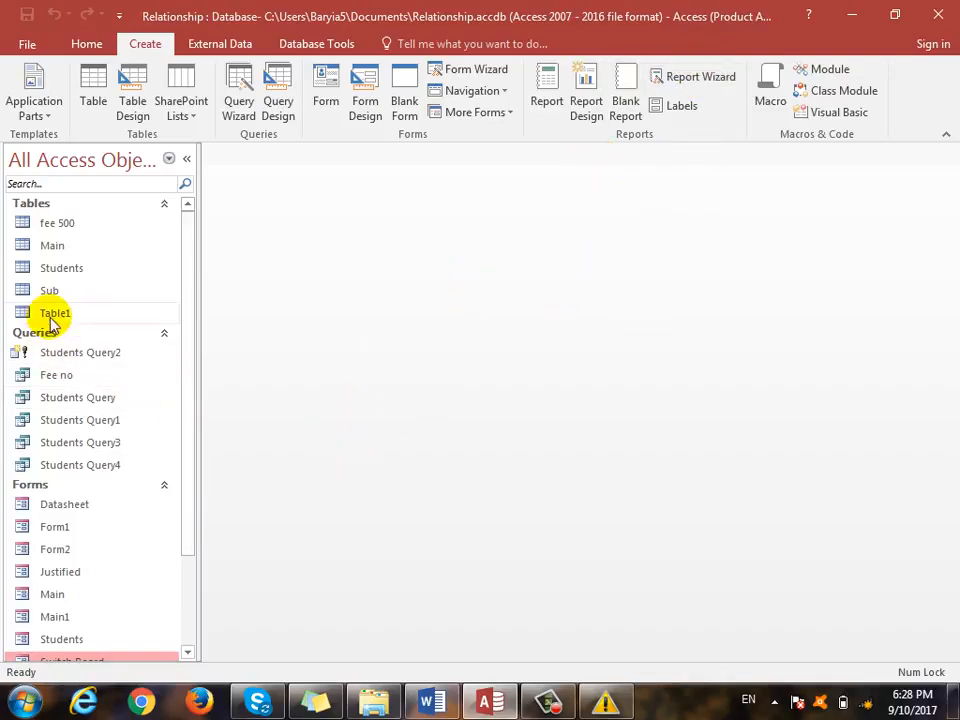
# - Start a Report Wizard report on the Students table, include all its fields and add no grouping levels
pyautogui.click(64, 270)
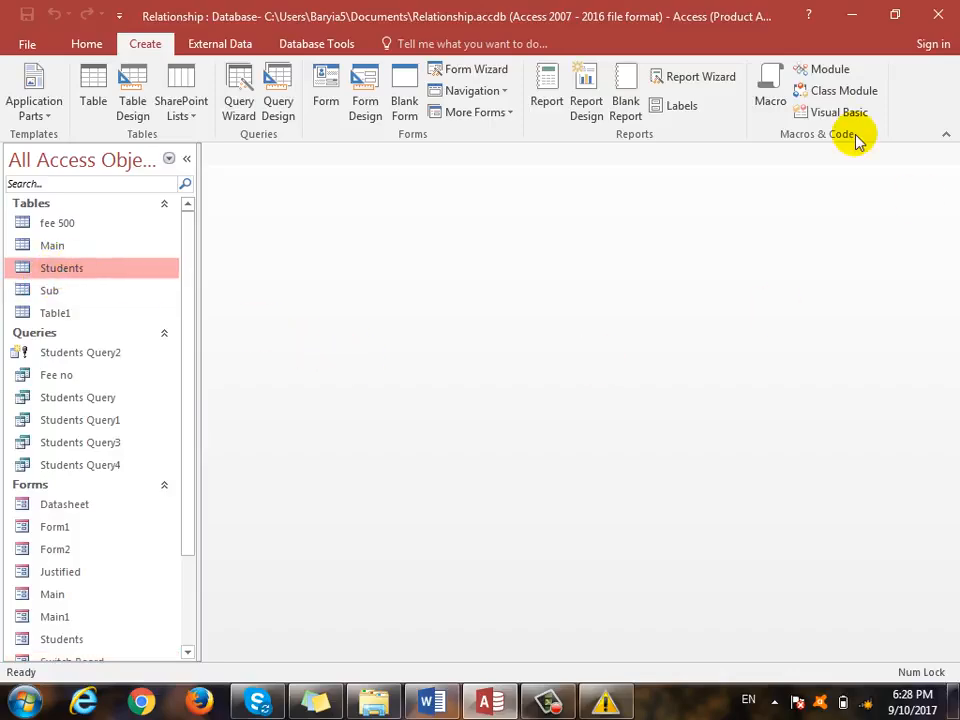
pyautogui.click(728, 78)
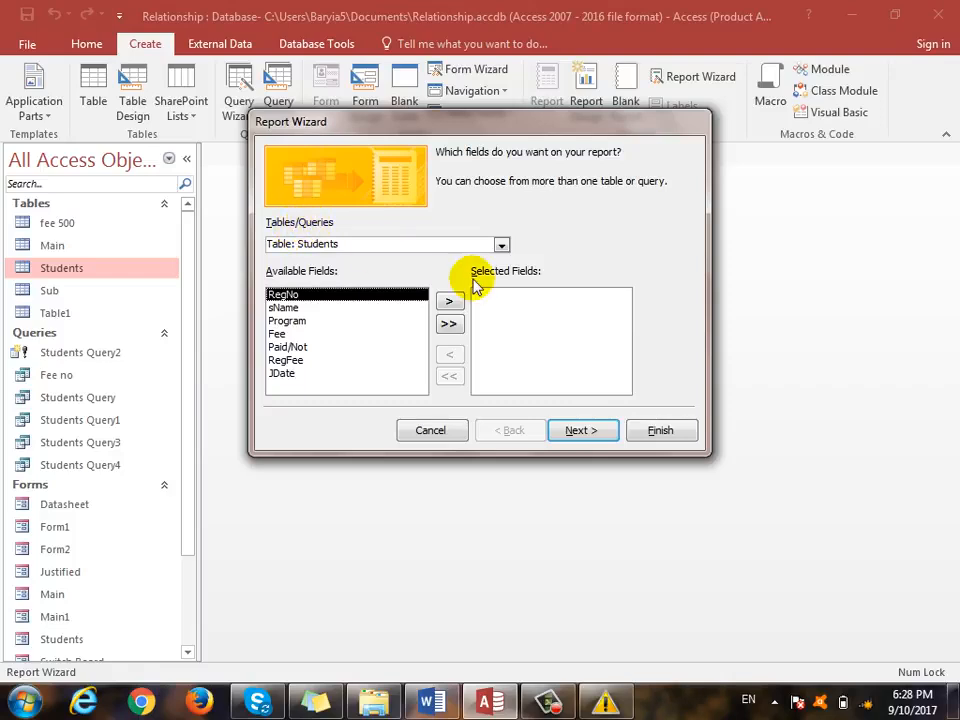
pyautogui.click(501, 246)
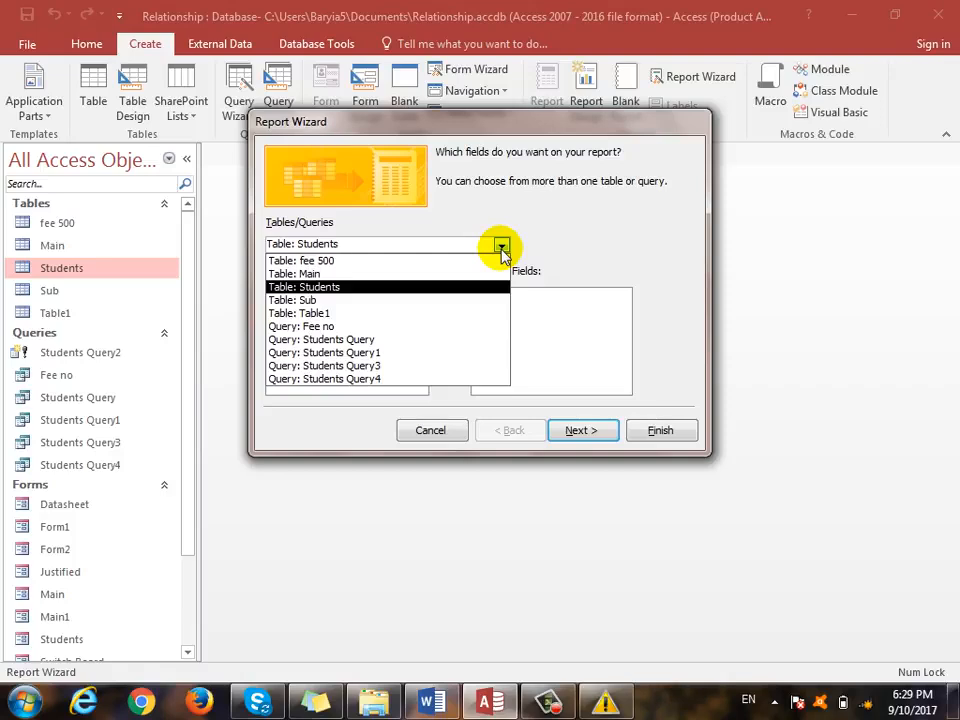
pyautogui.click(338, 291)
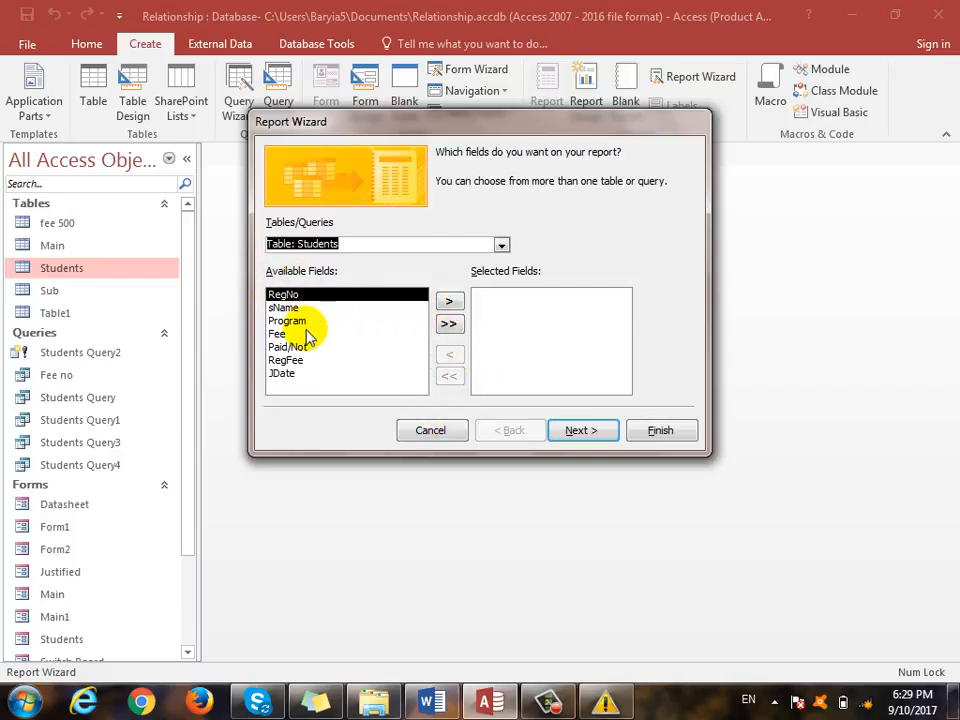
pyautogui.click(449, 323)
pyautogui.click(578, 430)
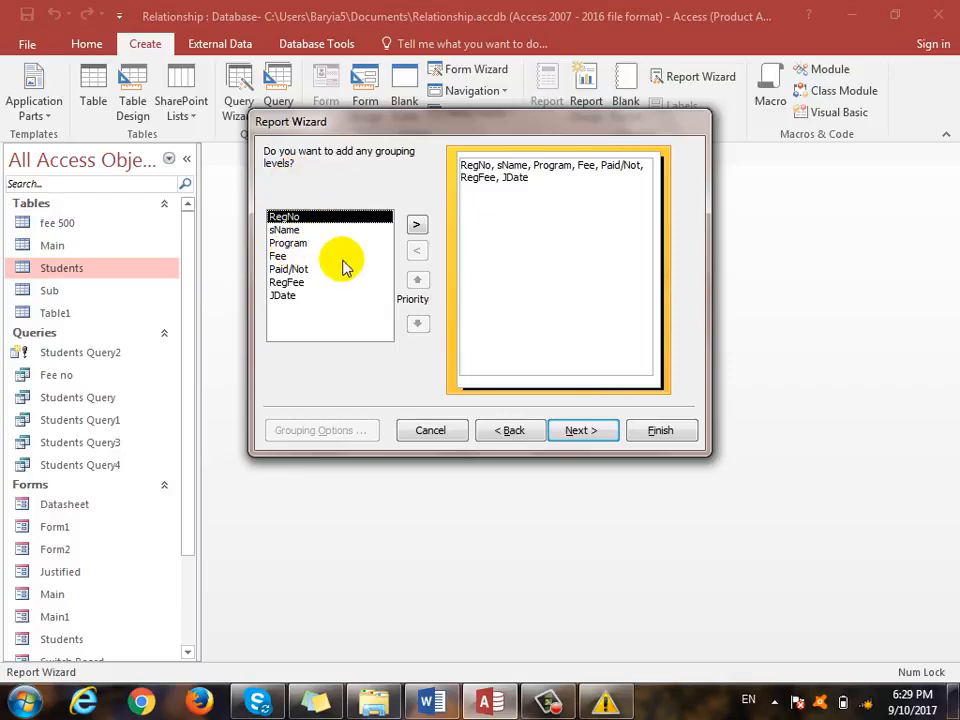
pyautogui.click(563, 430)
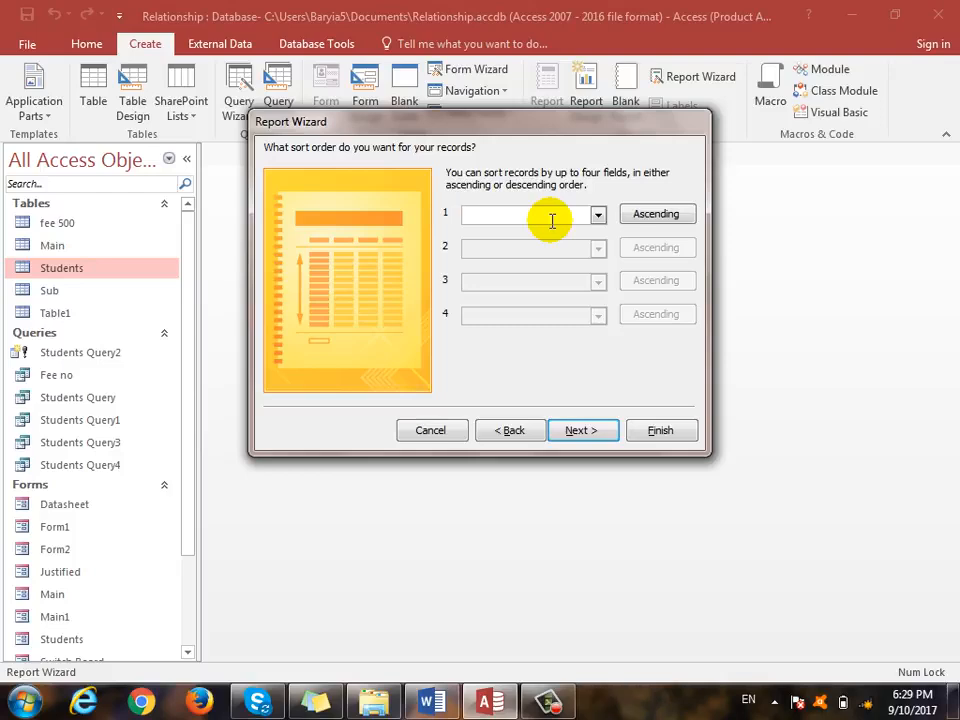
# - Sort the report's records by sName in ascending order and continue to the layout options
pyautogui.click(598, 214)
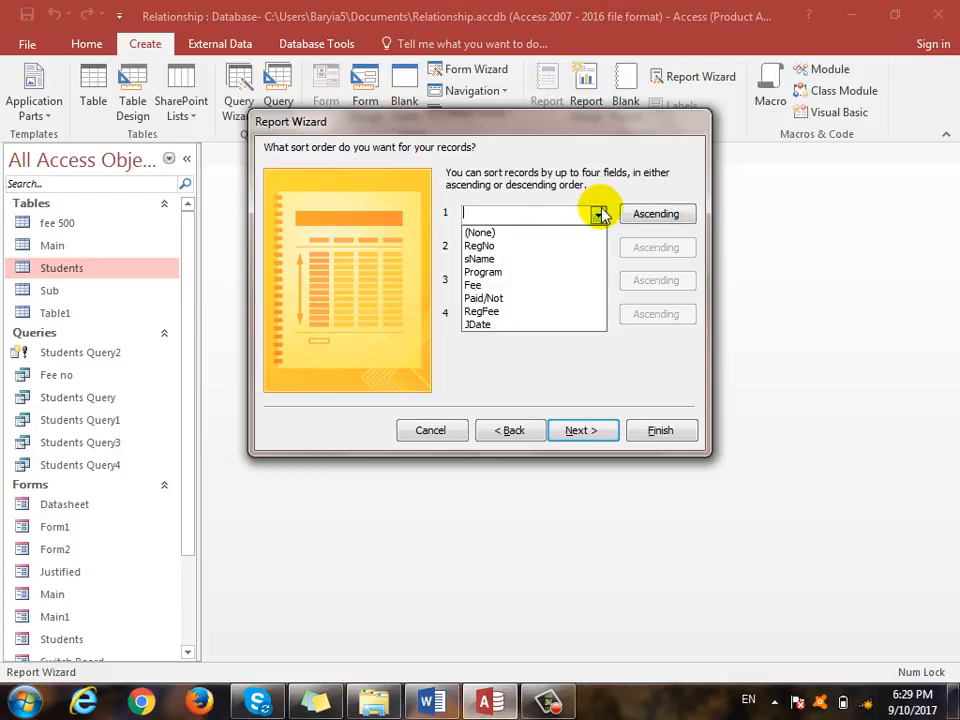
pyautogui.click(546, 260)
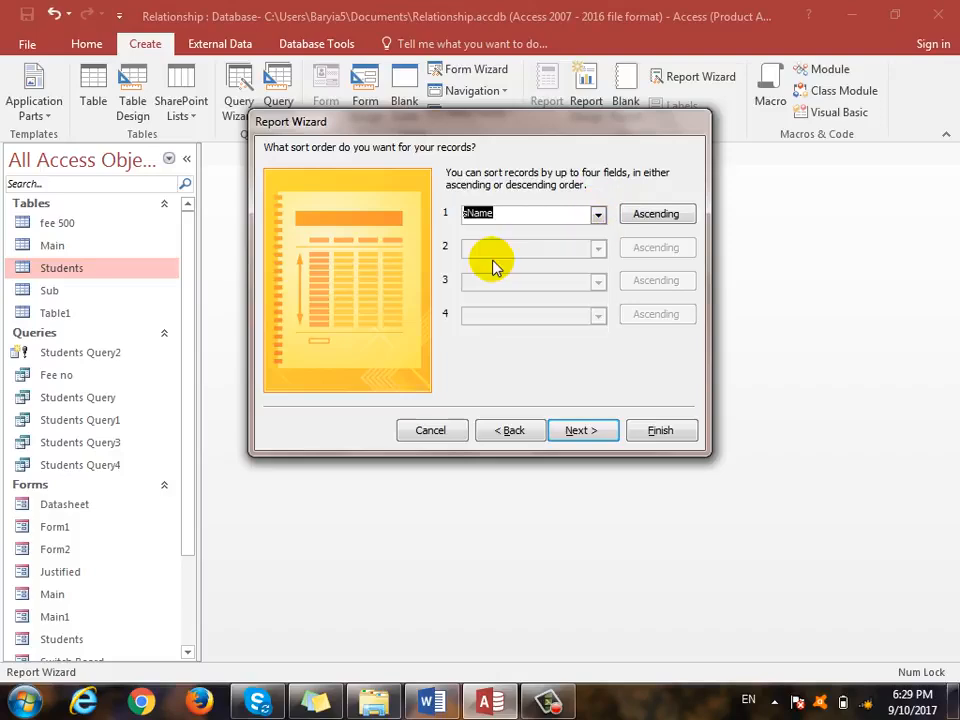
pyautogui.click(656, 224)
pyautogui.click(655, 220)
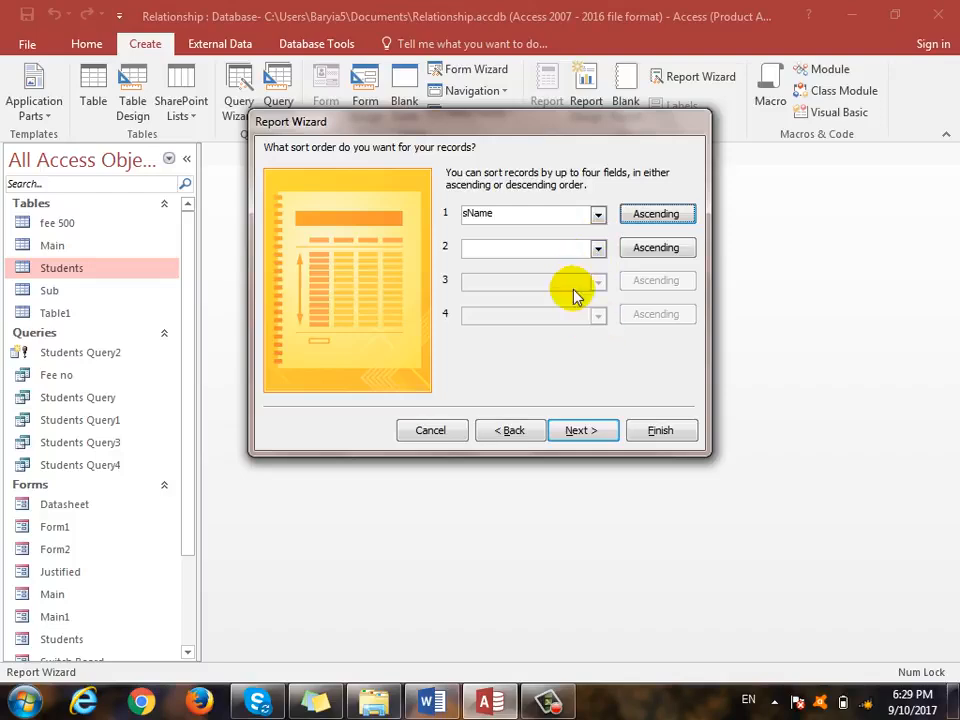
pyautogui.click(572, 433)
# - Finish the report with a Tabular layout, Portrait orientation and the title Students, and preview it
pyautogui.click(557, 212)
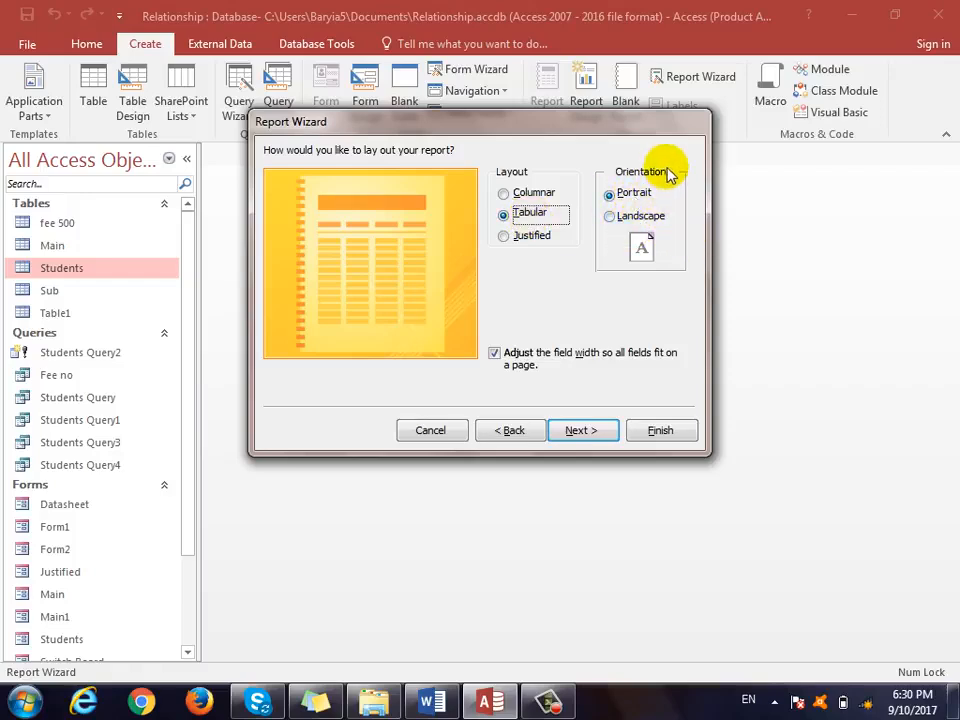
pyautogui.click(597, 431)
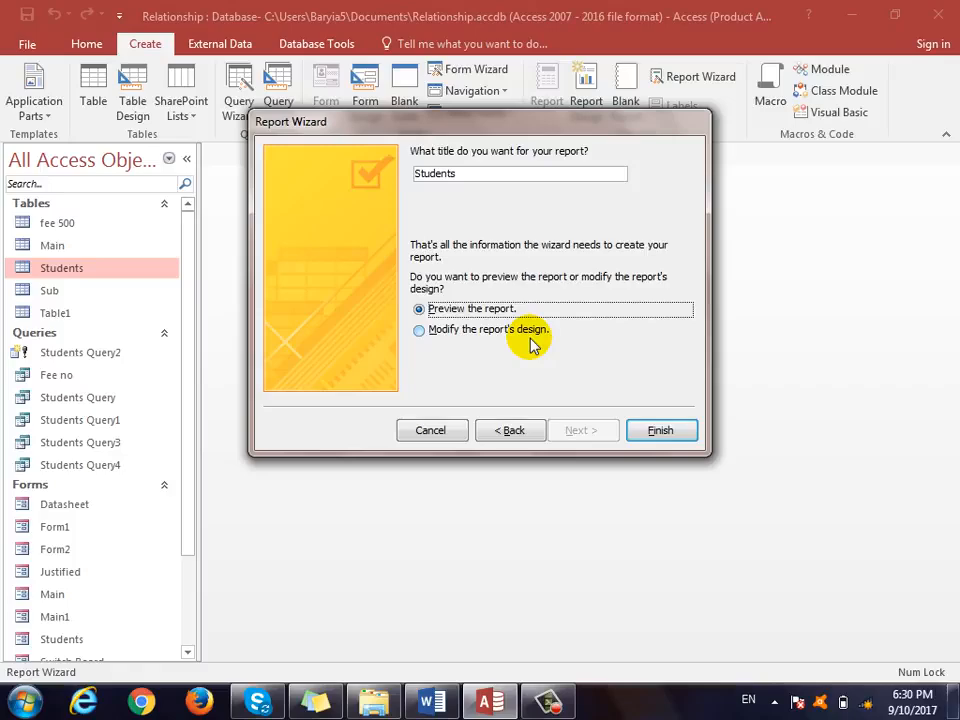
pyautogui.click(654, 426)
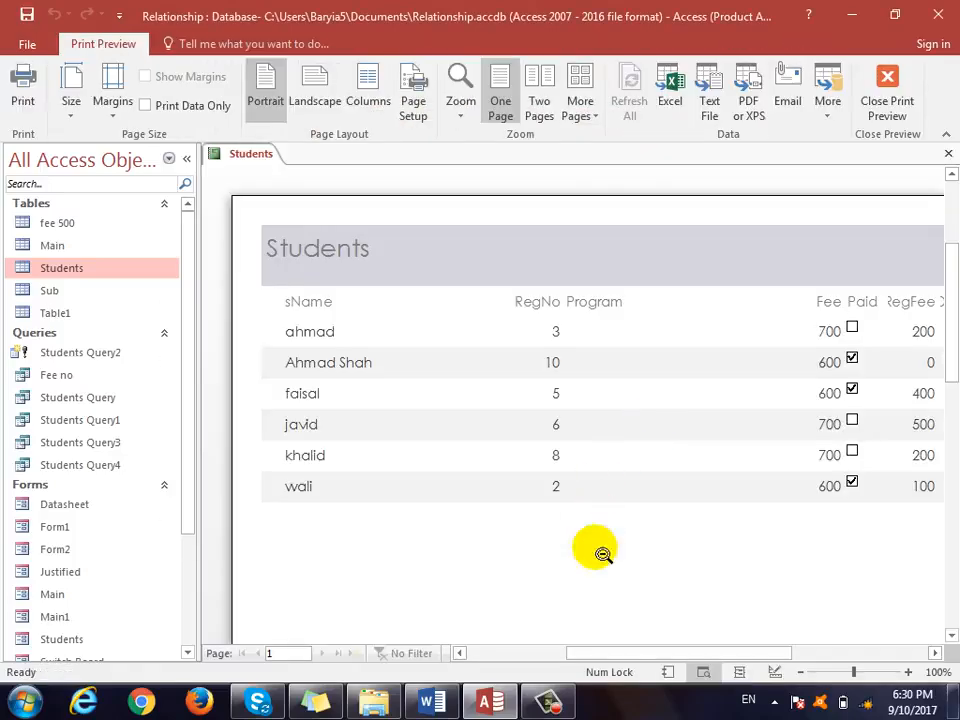
pyautogui.moveTo(615, 654)
pyautogui.mouseDown()
pyautogui.moveTo(664, 656)
pyautogui.moveTo(590, 658)
pyautogui.moveTo(621, 656)
pyautogui.mouseUp()
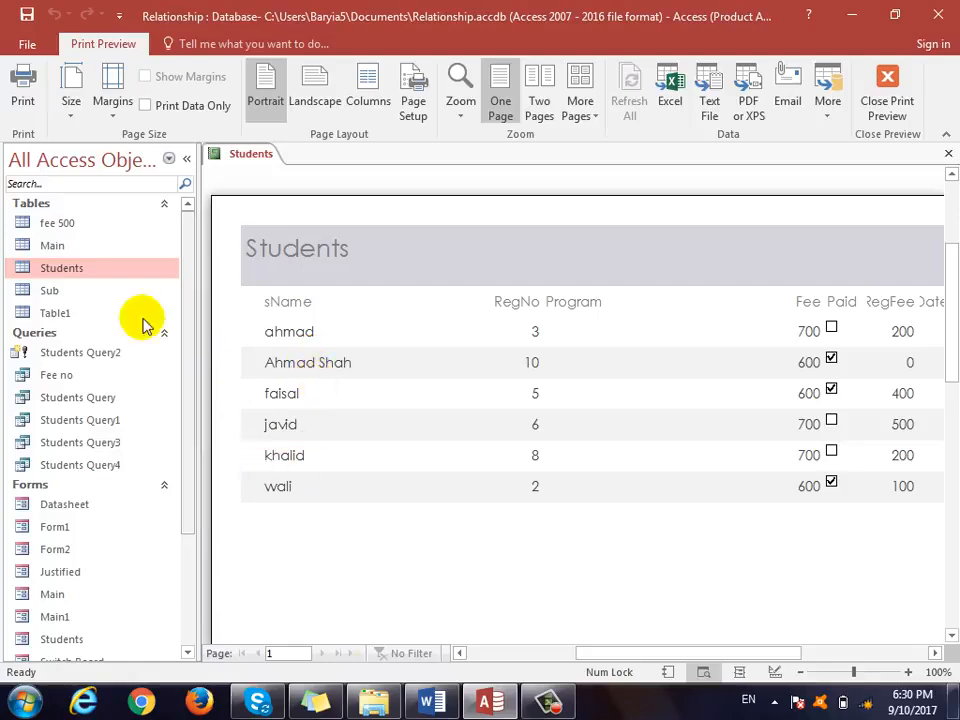
# - Open the Students table and begin a new record with RegNo 11 and the student's name
pyautogui.doubleClick(64, 268)
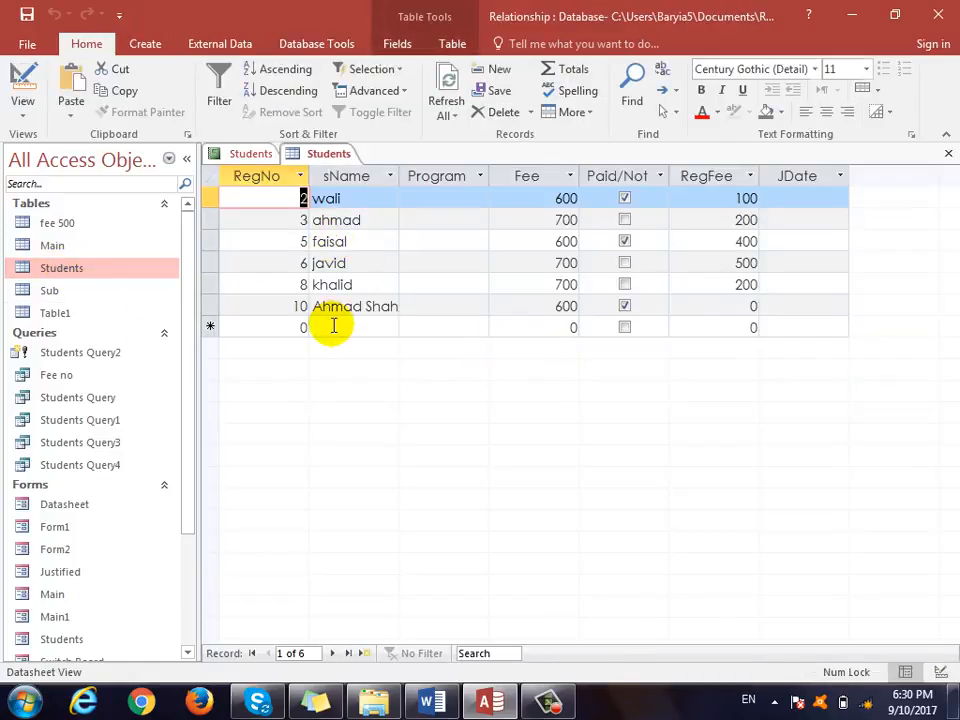
pyautogui.click(291, 327)
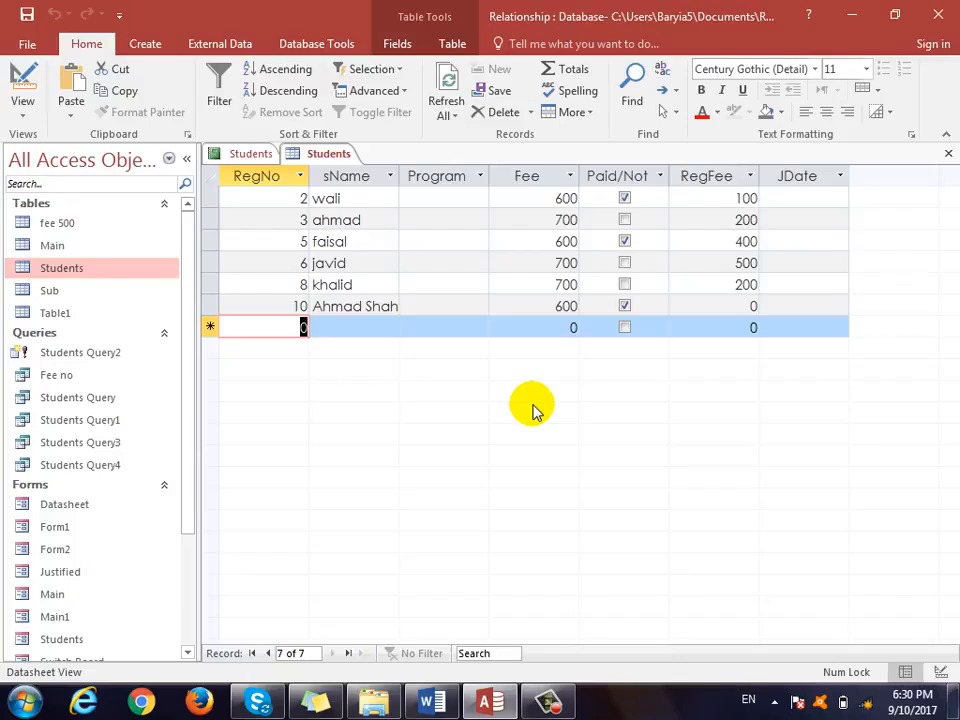
pyautogui.write('11')
pyautogui.press('Tab')
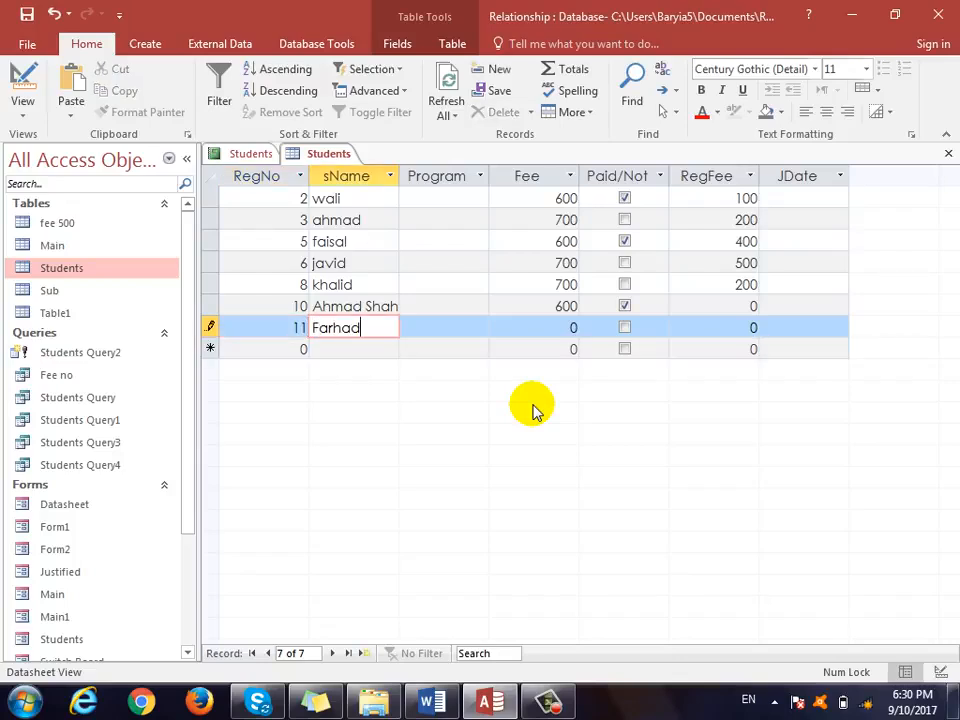
pyautogui.press('Tab')
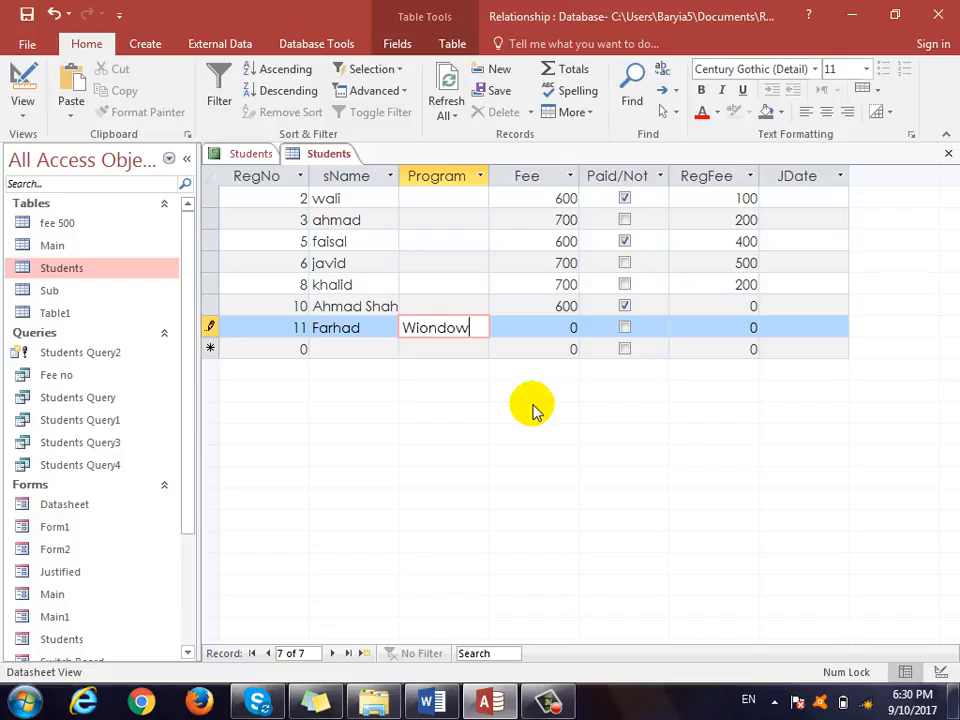
# - Complete the new student record with program Windows, fee 700 and Paid/Not checked, and close the table
pyautogui.press('BackSpace')
pyautogui.press('BackSpace')
pyautogui.press('BackSpace')
pyautogui.press('BackSpace')
pyautogui.press('BackSpace')
pyautogui.press('BackSpace')
pyautogui.press('Tab')
pyautogui.write('700')
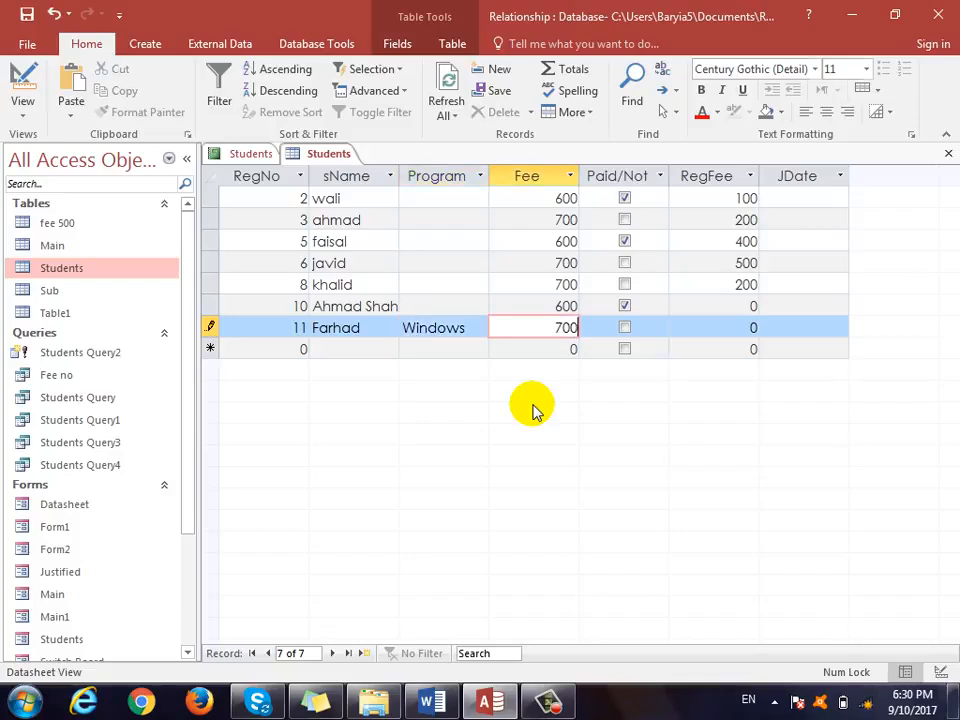
pyautogui.press('Tab')
pyautogui.press('space')
pyautogui.press('Tab')
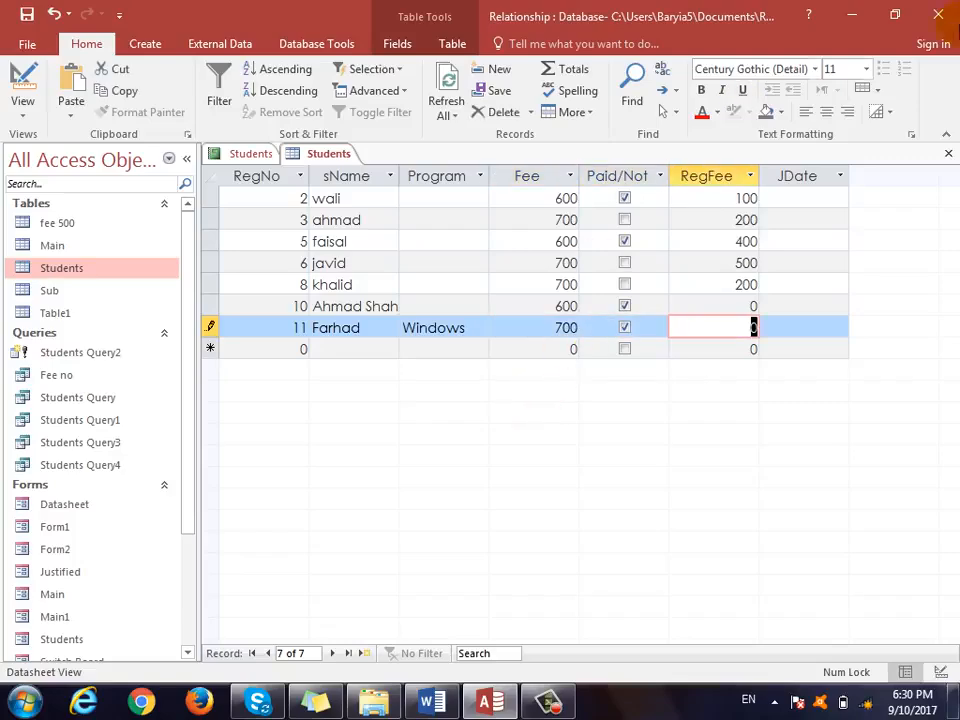
pyautogui.click(947, 153)
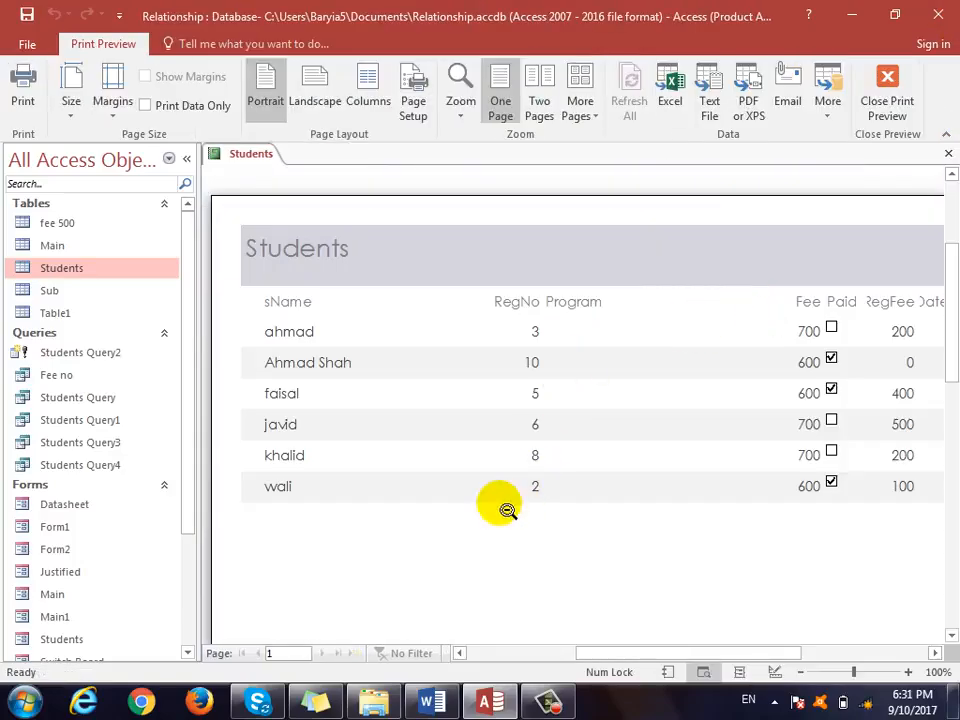
# - Close the report preview, reopen the Students report to check the newly added student's row, and close it
pyautogui.click(947, 153)
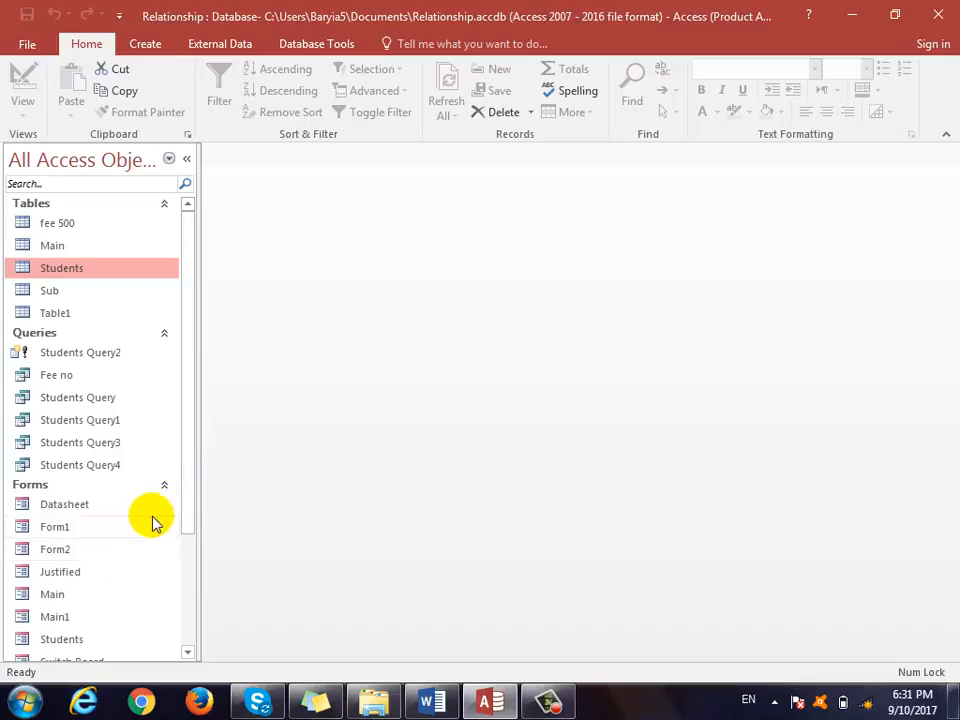
pyautogui.moveTo(191, 474); pyautogui.dragTo(200, 595)
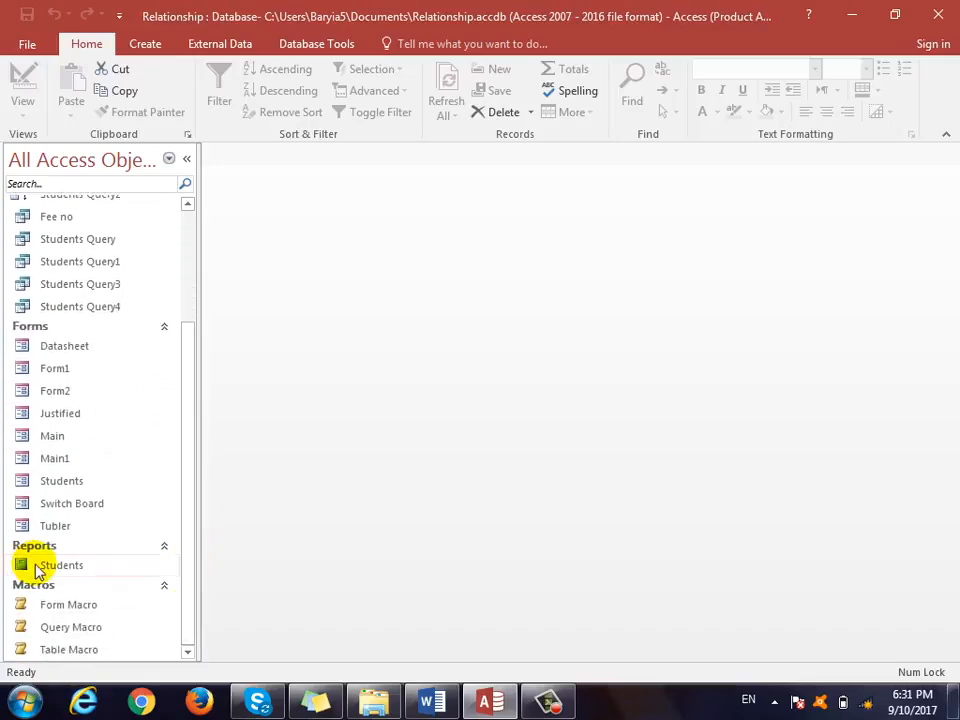
pyautogui.doubleClick(35, 565)
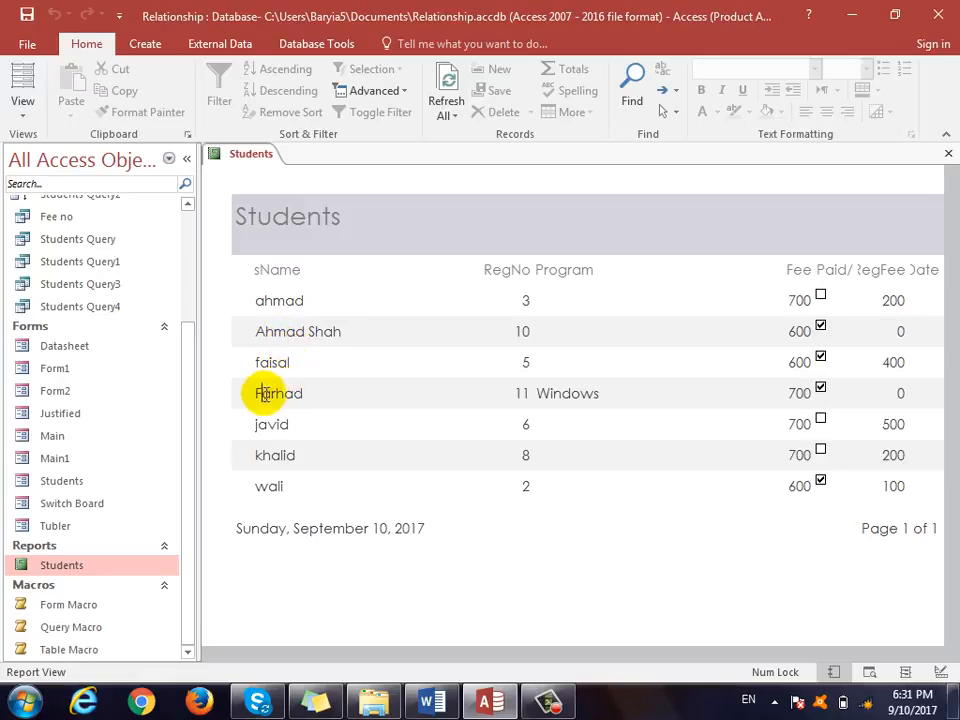
pyautogui.moveTo(258, 392); pyautogui.dragTo(303, 394)
pyautogui.moveTo(550, 400); pyautogui.dragTo(592, 396)
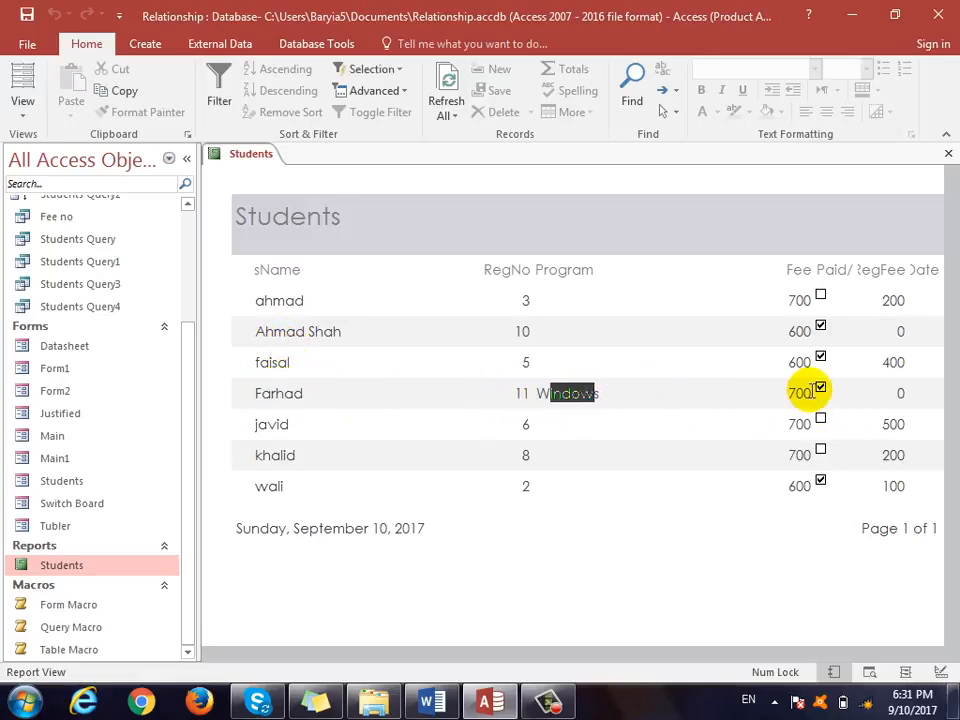
pyautogui.click(946, 153)
# - Run Students Query with the new student's name, fee 750 and program windows as its parameter values
pyautogui.scroll(3, 191, 349)
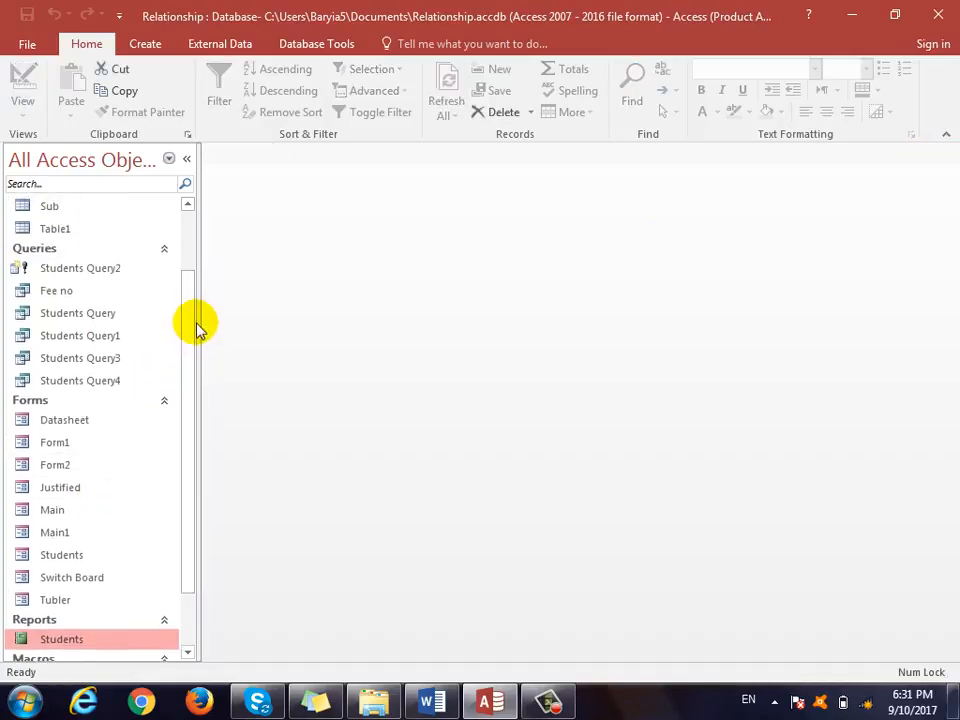
pyautogui.doubleClick(105, 313)
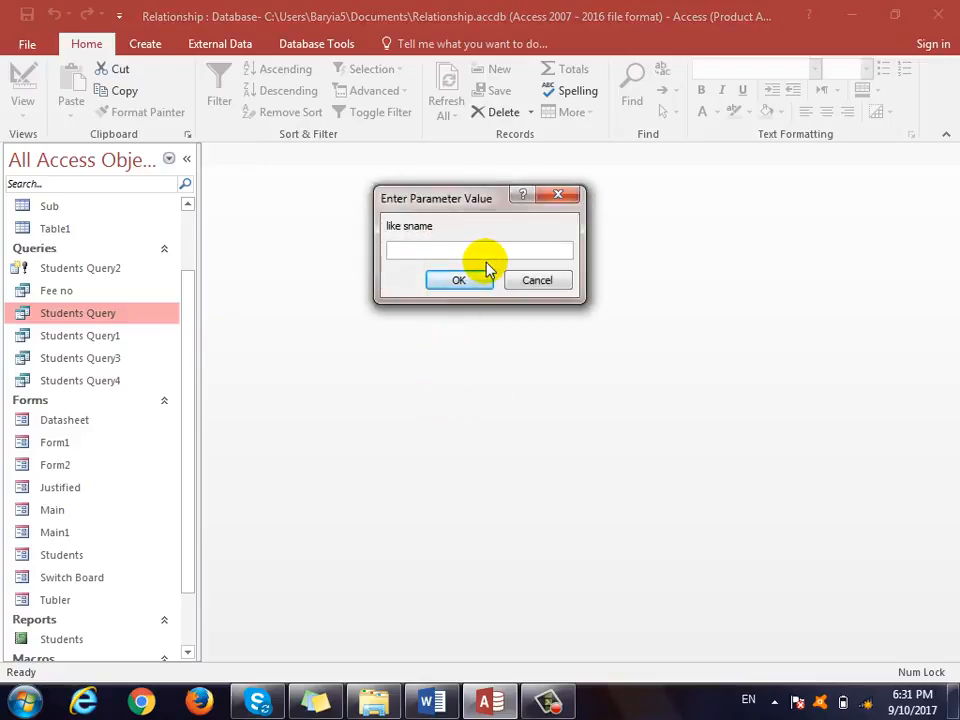
pyautogui.press('Escape')
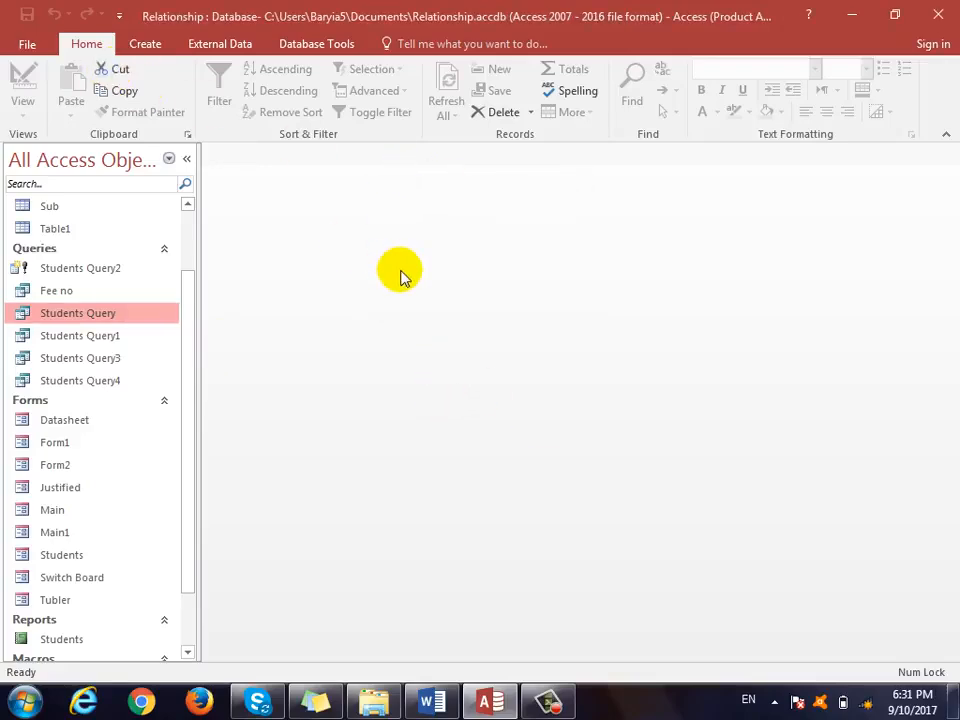
pyautogui.doubleClick(18, 315)
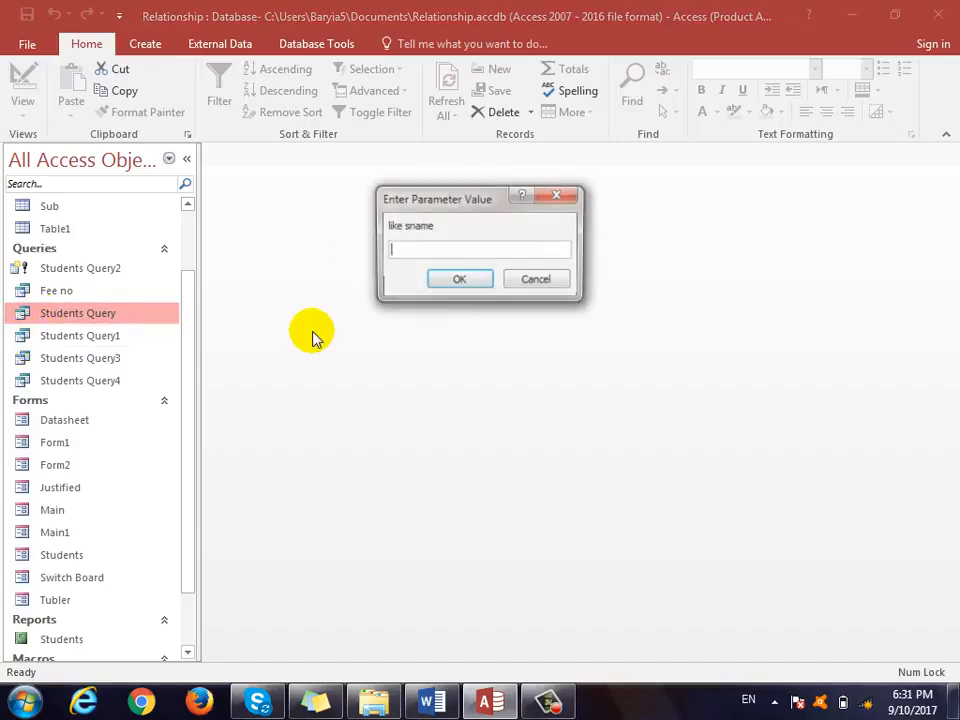
pyautogui.write('far')
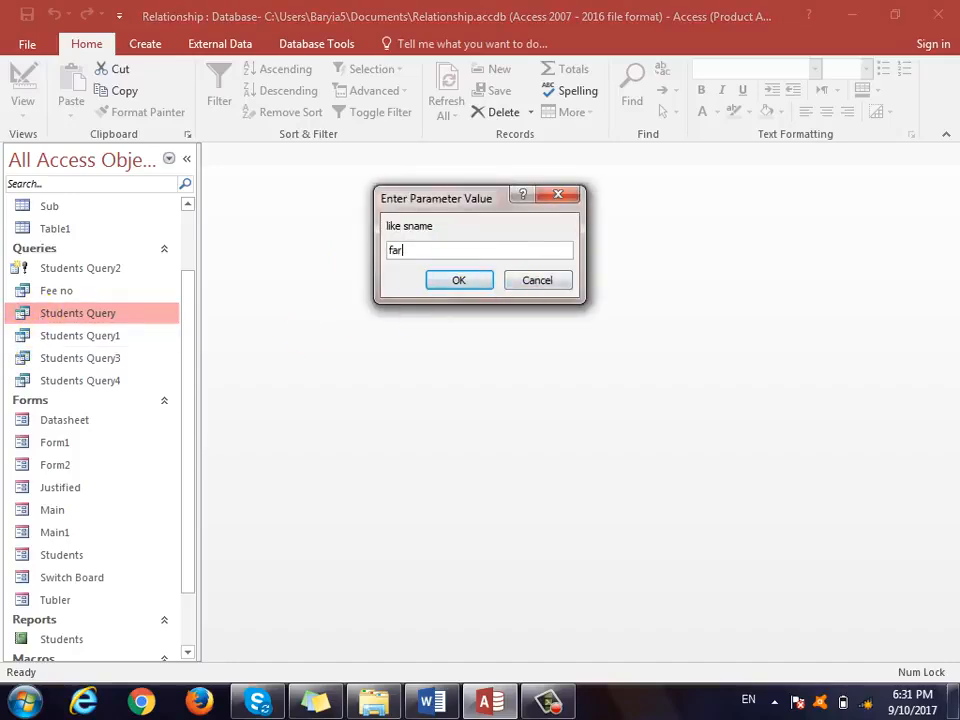
pyautogui.write('had')
pyautogui.click(459, 279)
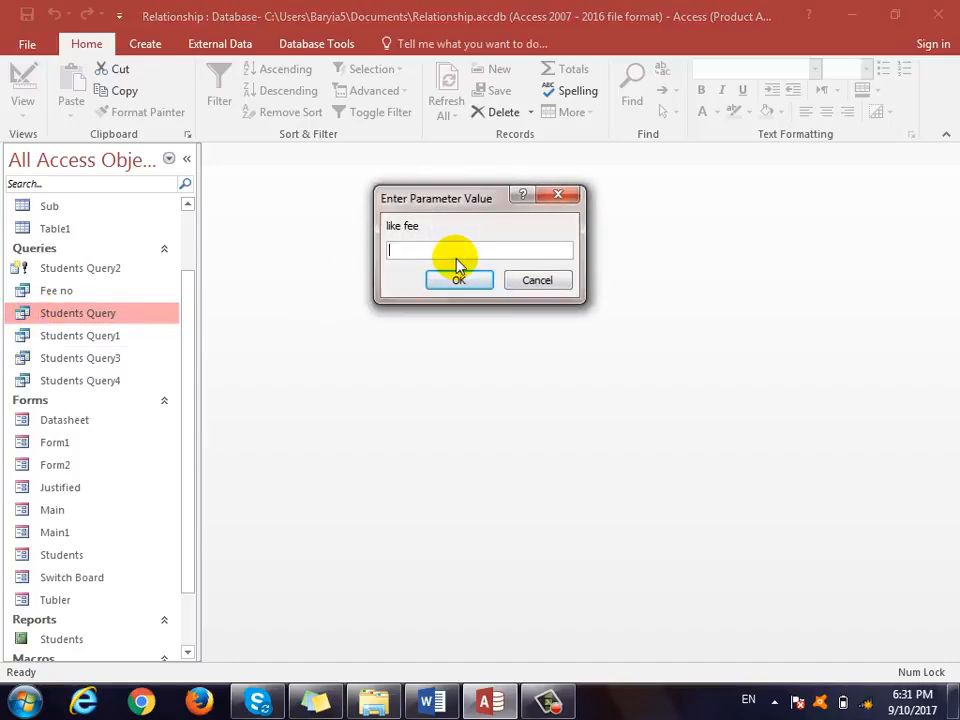
pyautogui.write('750')
pyautogui.press('Return')
pyautogui.write('windows')
pyautogui.click(457, 277)
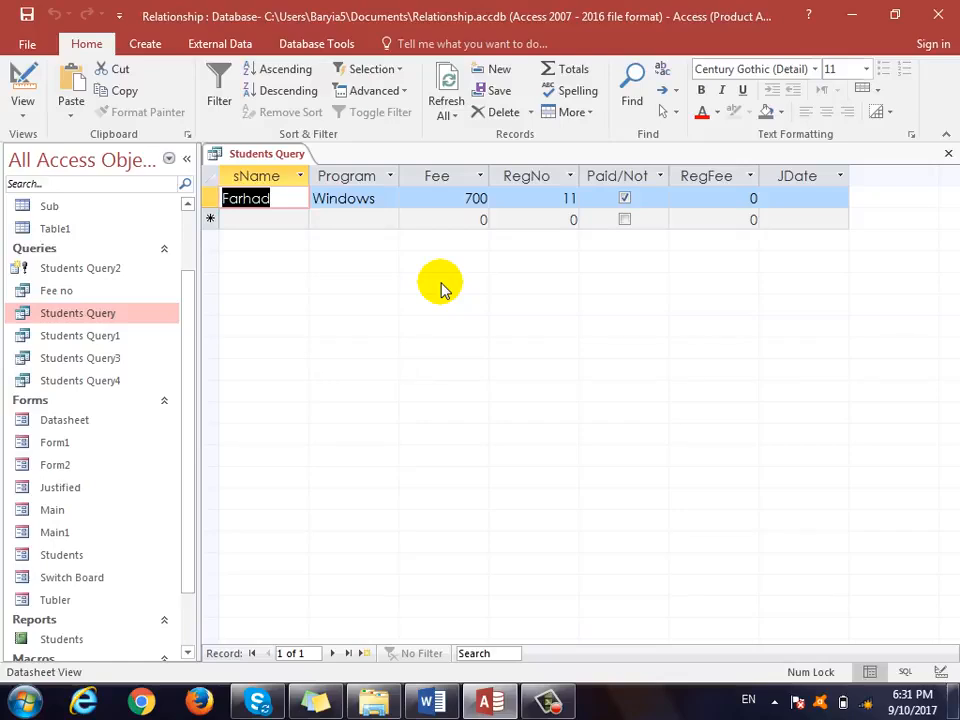
# - Switch Students Query to Design View to examine its parameter criteria
pyautogui.click(22, 110)
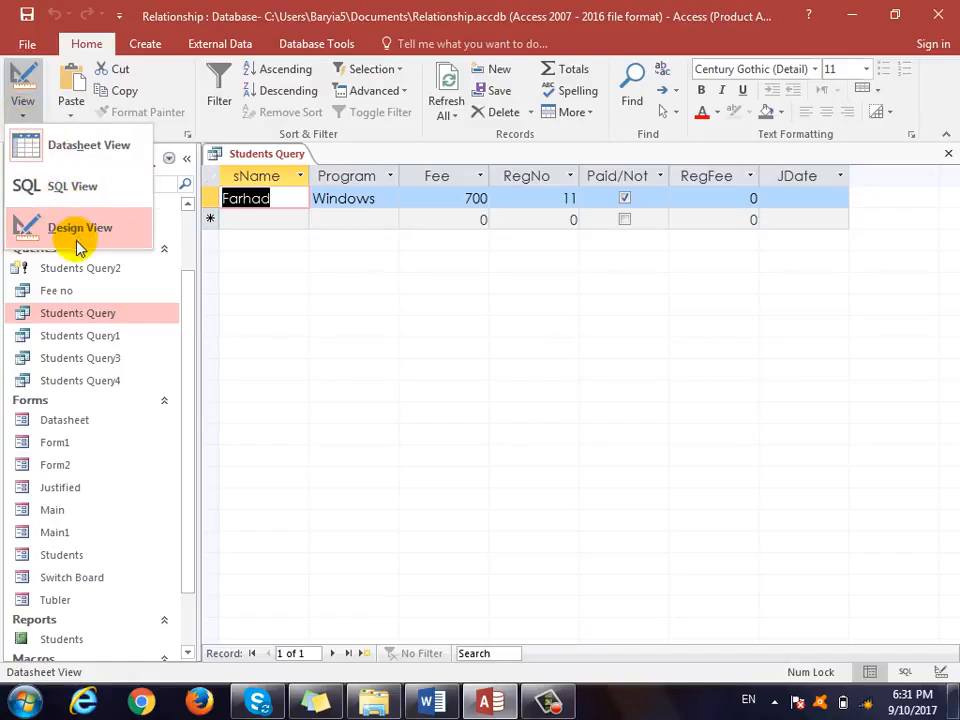
pyautogui.click(80, 232)
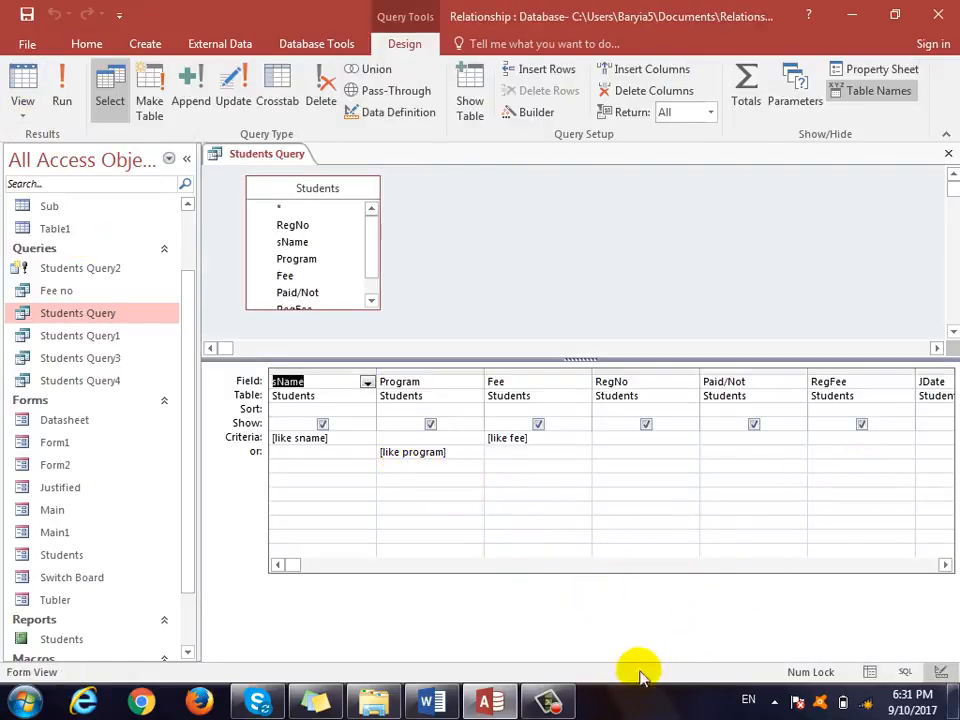
# - Delete the Fee and Program parameter criteria from Students Query, keeping only the sName criterion
pyautogui.click(625, 520)
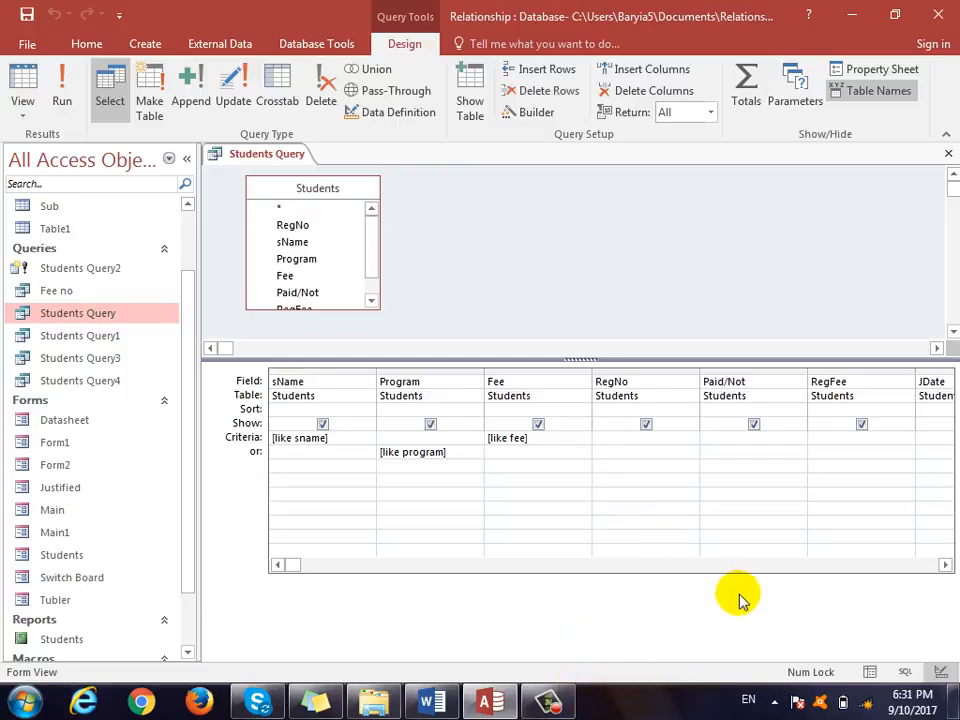
pyautogui.press('Tab')
pyautogui.press('Tab')
pyautogui.press('Up')
pyautogui.press('Delete')
pyautogui.press('Left')
pyautogui.press('Down')
pyautogui.press('Delete')
pyautogui.press('Left')
pyautogui.press('Up')
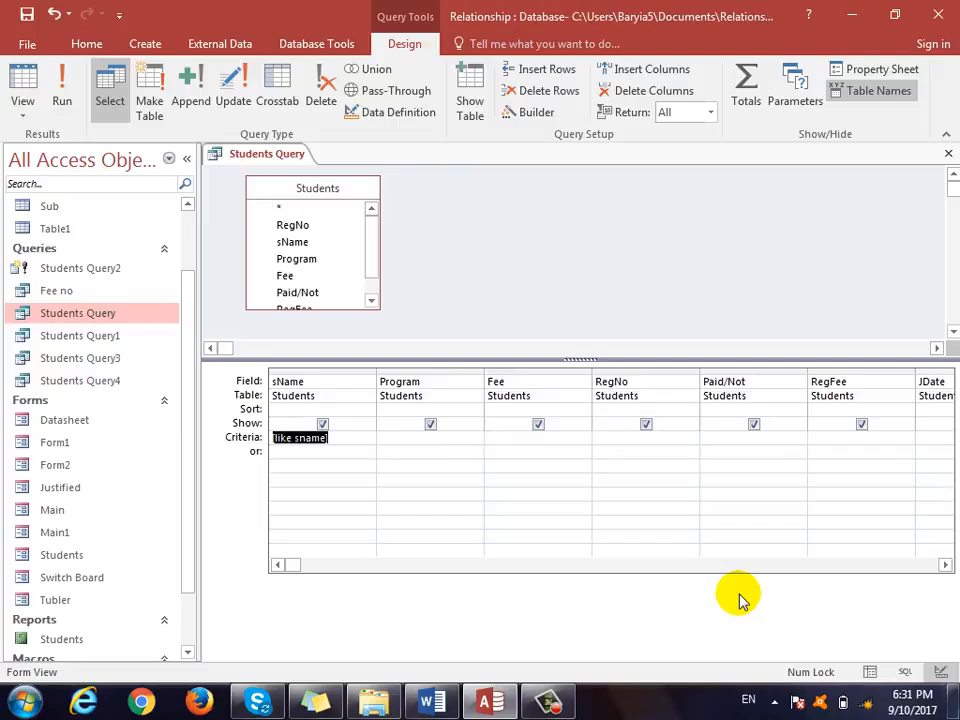
# - Run Students Query with the new student's name as the parameter value, and close it, saving the design changes
pyautogui.click(23, 85)
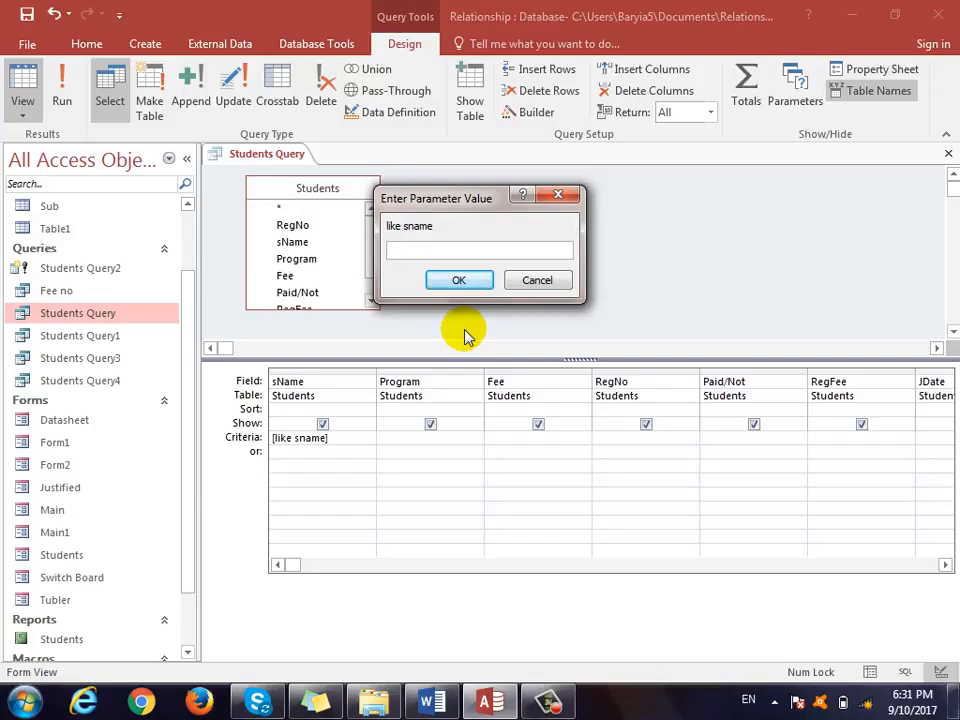
pyautogui.write('farhad')
pyautogui.press('Return')
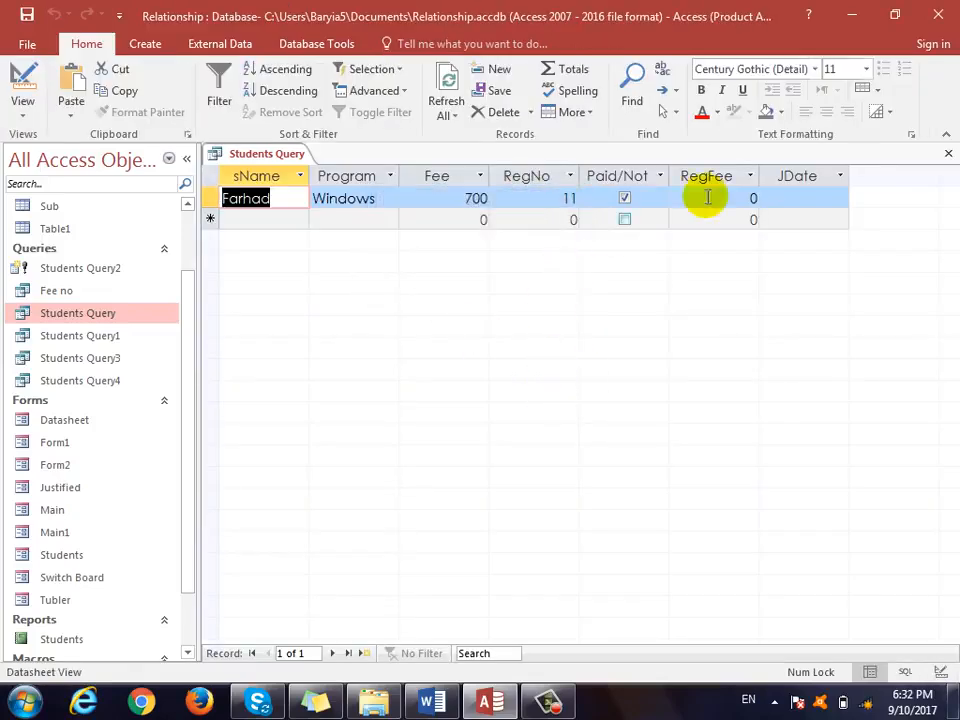
pyautogui.click(946, 156)
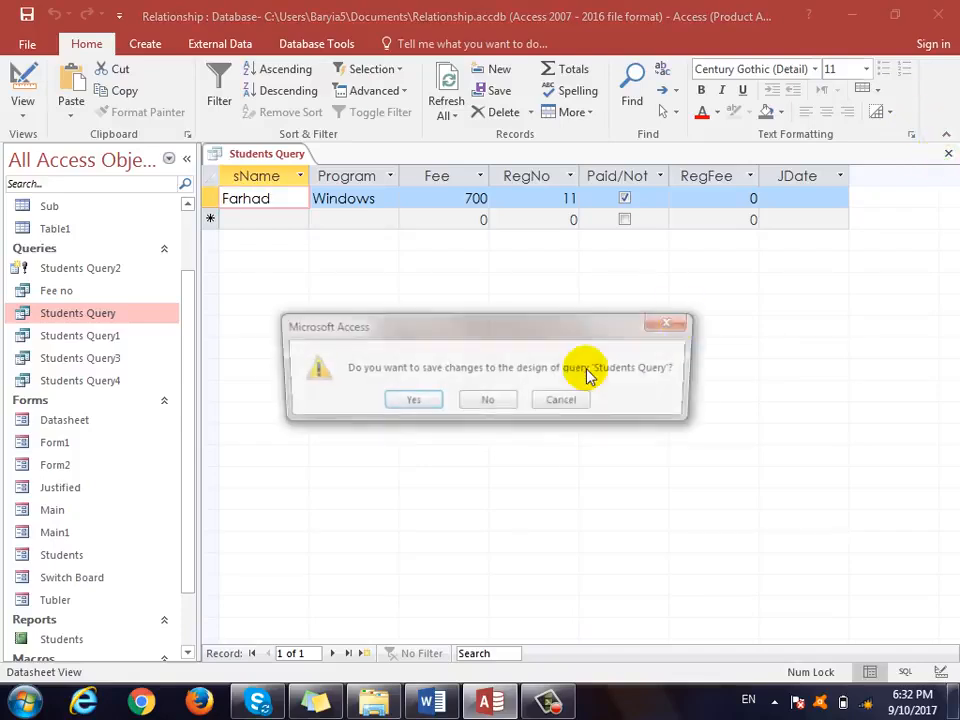
pyautogui.click(389, 398)
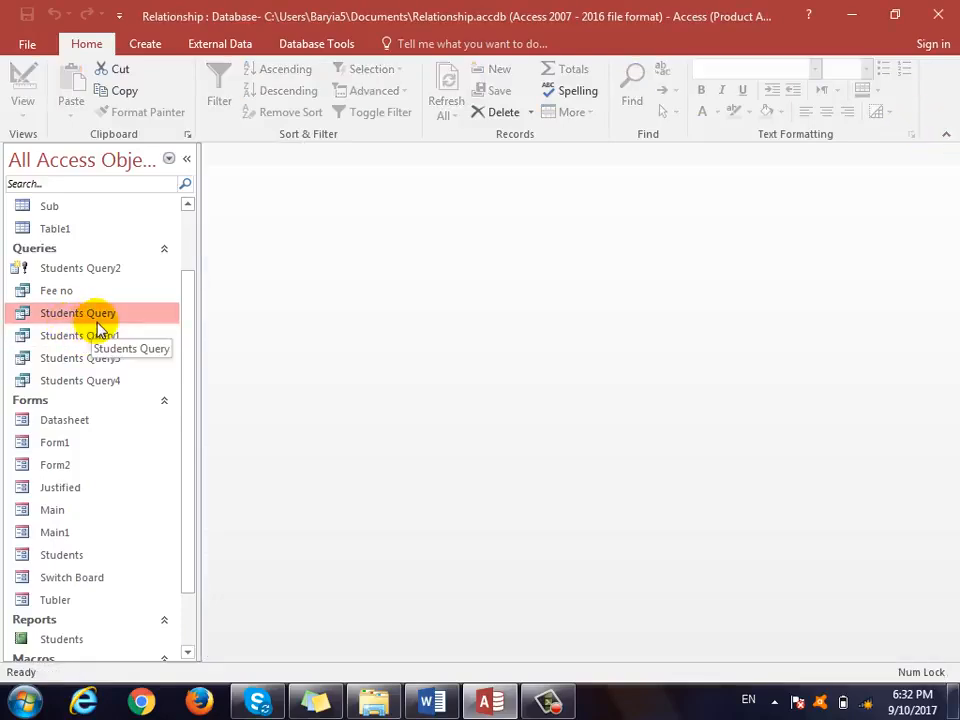
# - Create a tabular portrait report titled Students Query with the Report Wizard, using all fields of Students Query without grouping or sorting
pyautogui.click(145, 43)
pyautogui.click(712, 77)
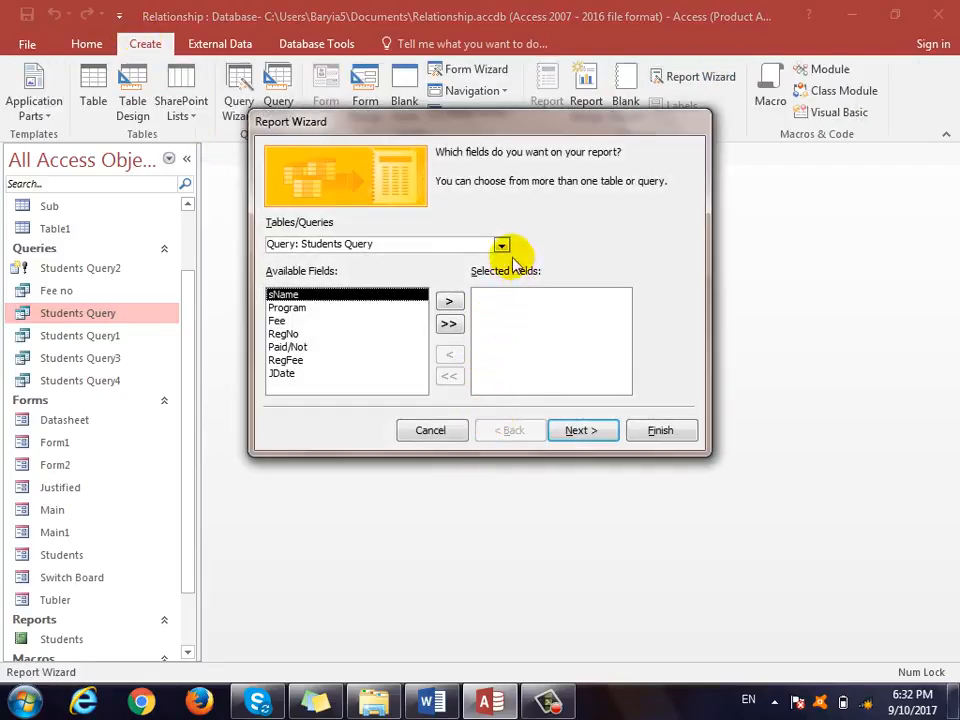
pyautogui.click(448, 323)
pyautogui.click(568, 429)
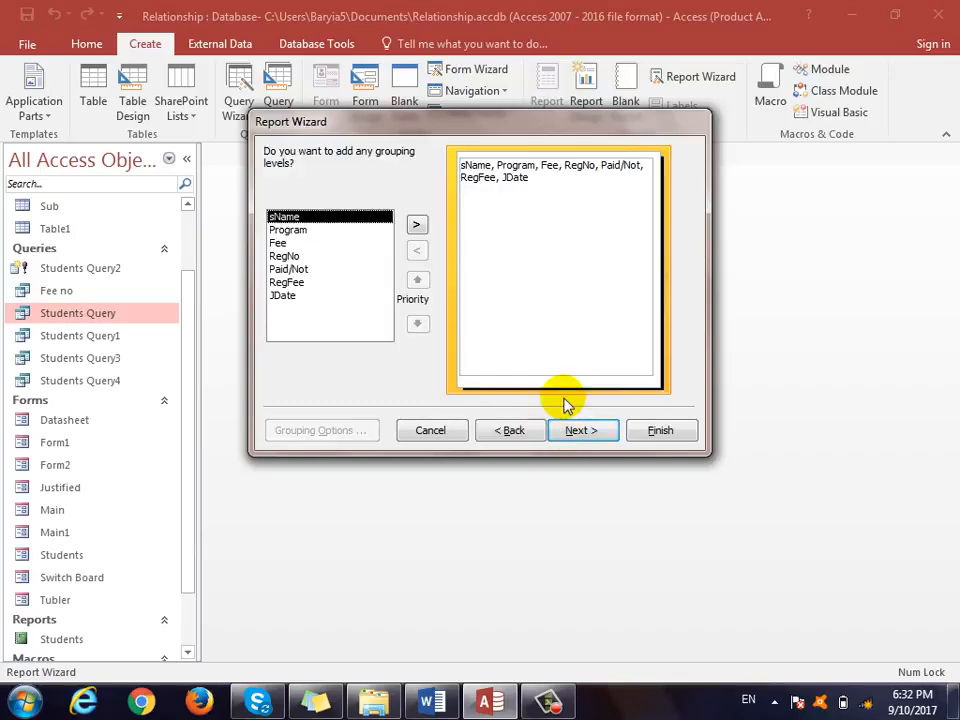
pyautogui.click(576, 429)
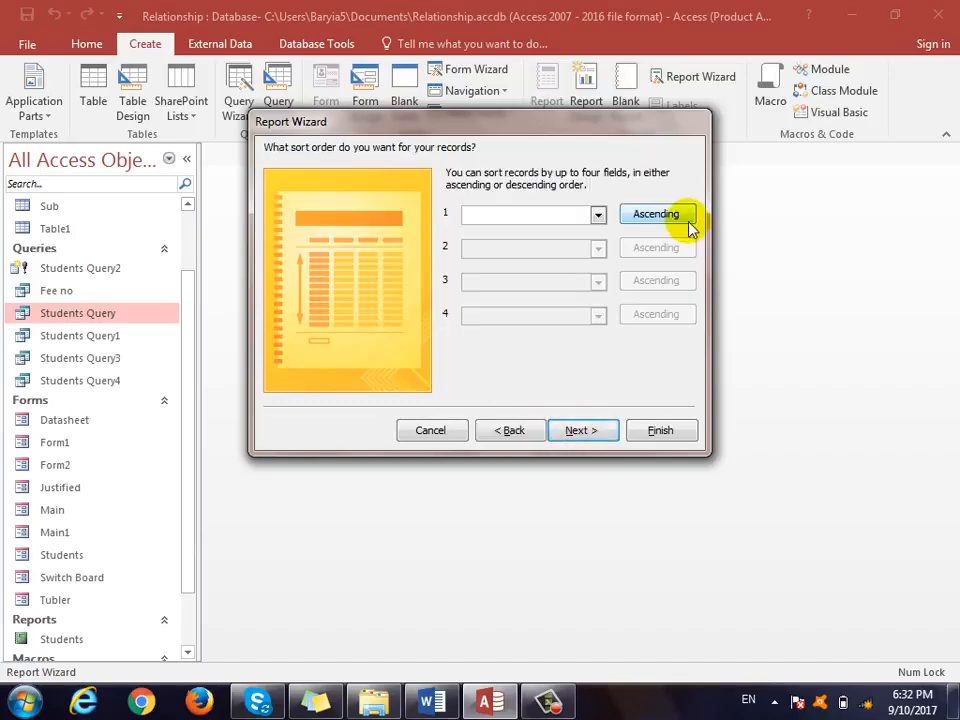
pyautogui.click(596, 427)
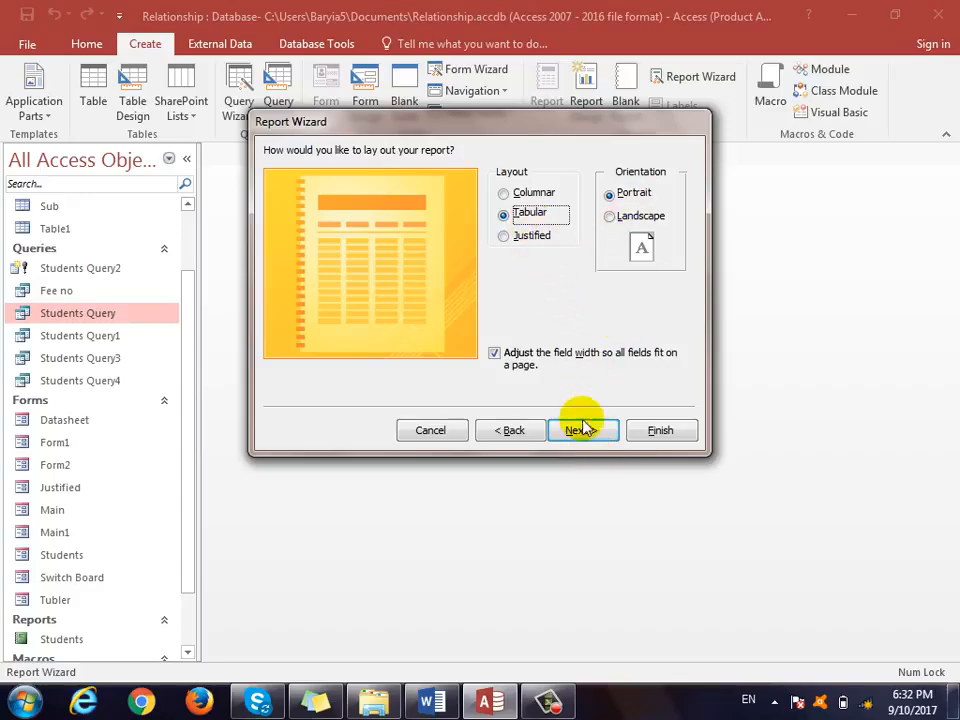
pyautogui.click(582, 431)
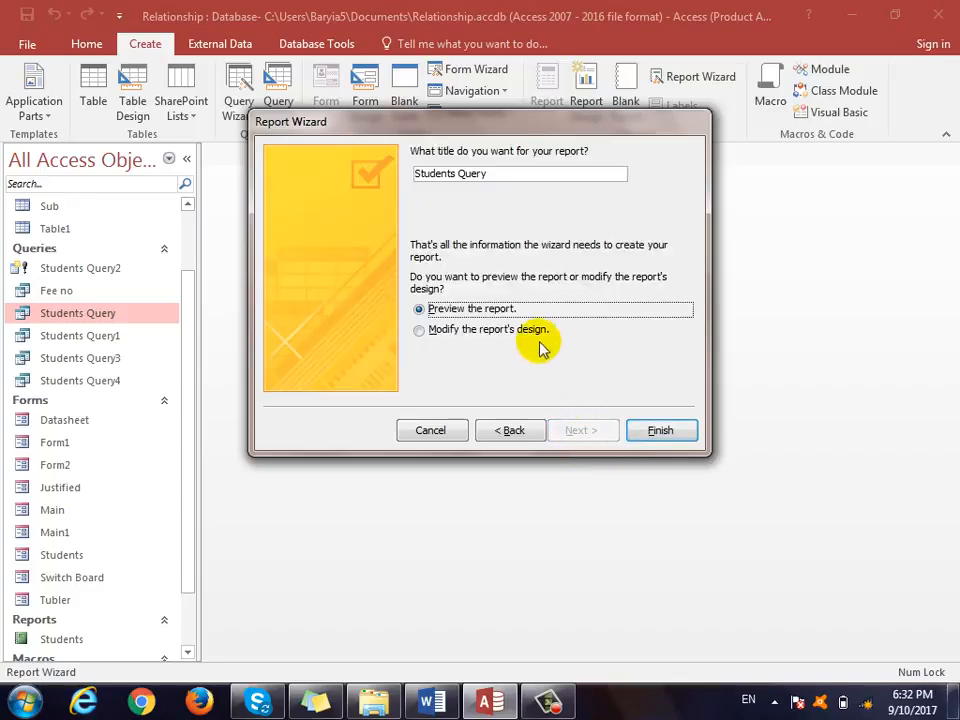
pyautogui.click(664, 432)
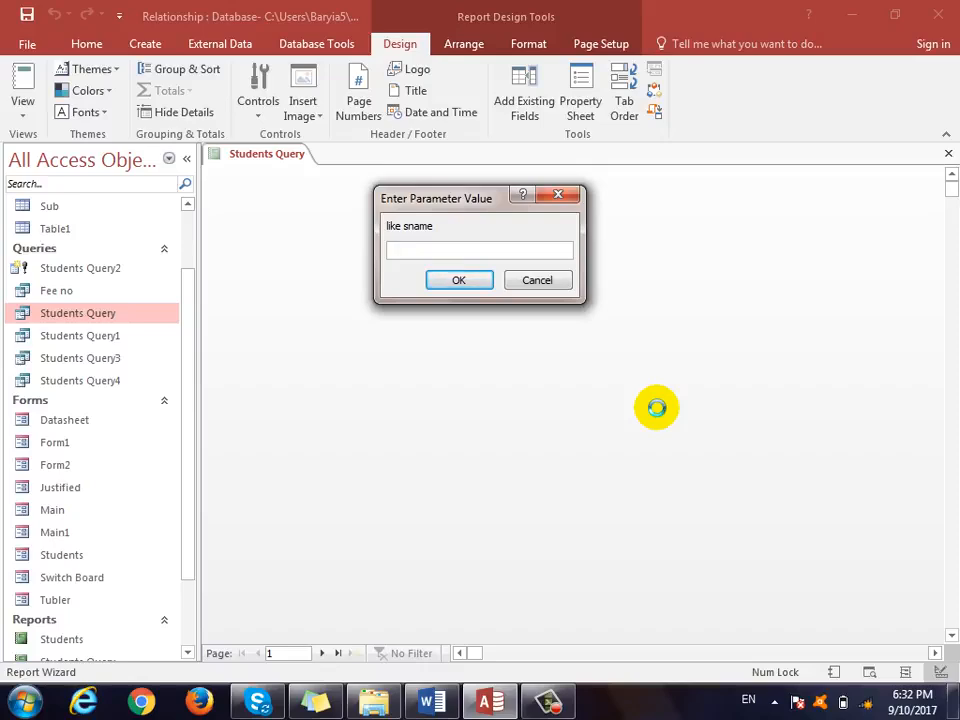
# - Preview the new report with the added student's name as its parameter value, and close the preview
pyautogui.write('farhad')
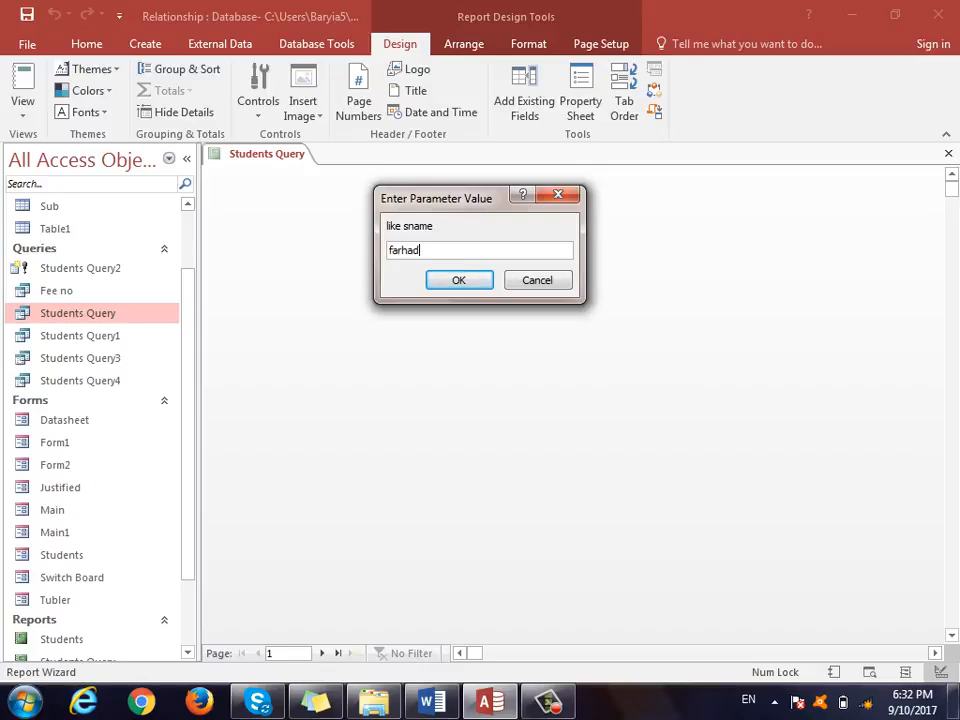
pyautogui.press('Return')
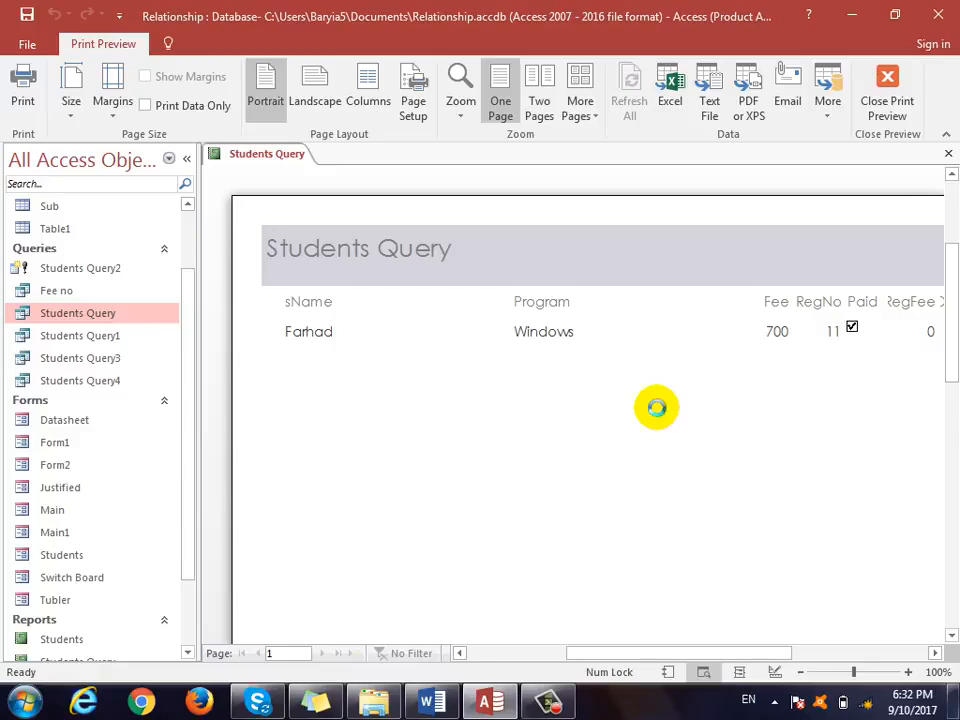
pyautogui.click(948, 154)
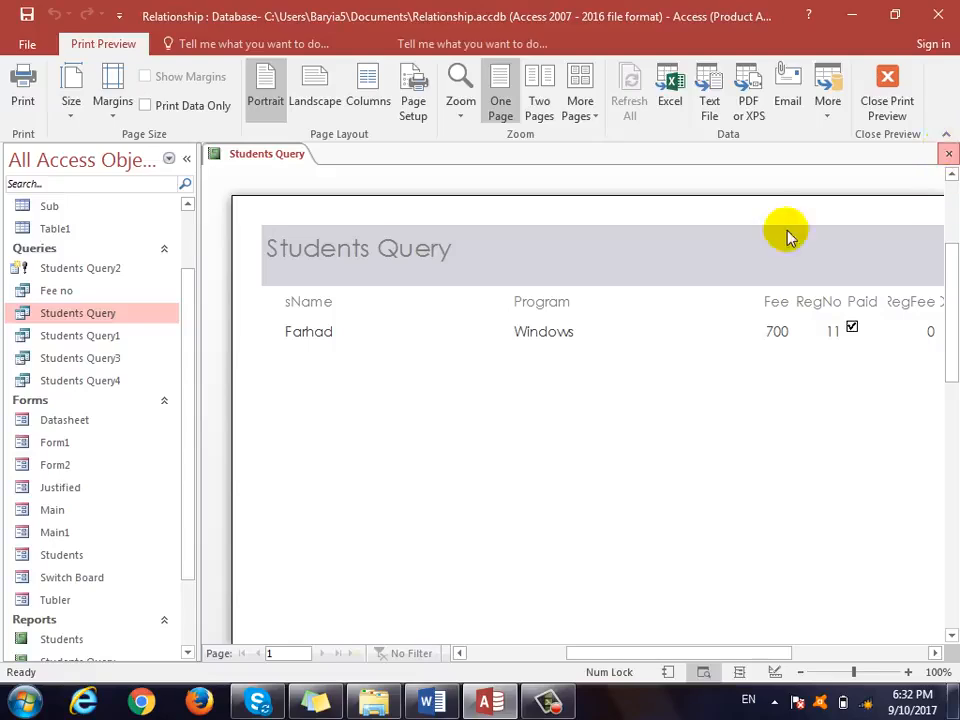
# - Reopen the Students Query report with a different student's name as its parameter value, and close it
pyautogui.scroll(-3, 150, 490)
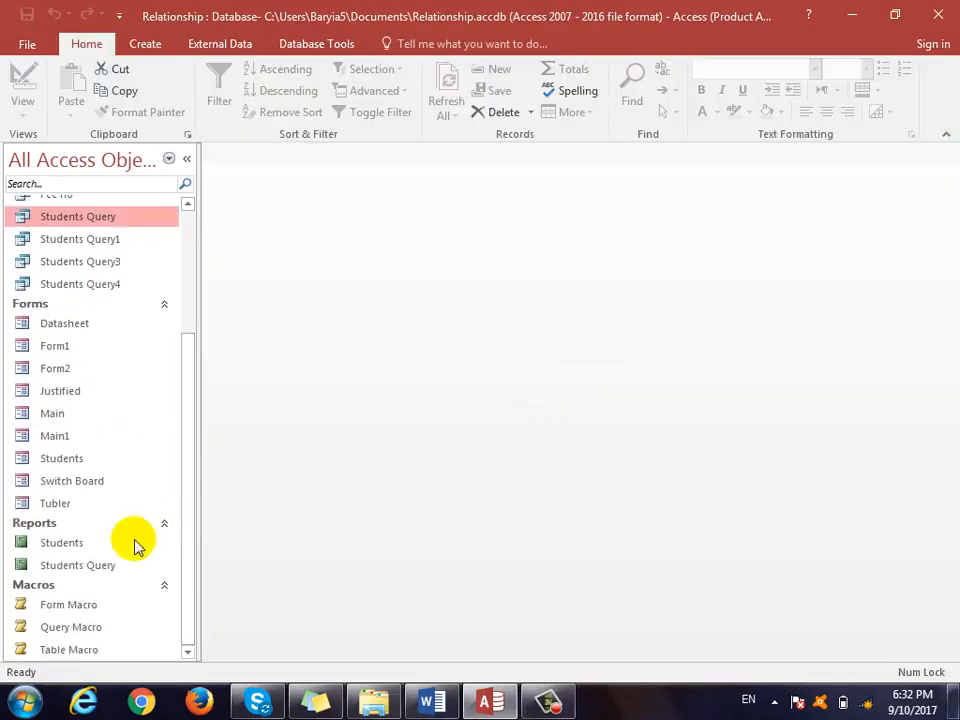
pyautogui.doubleClick(77, 566)
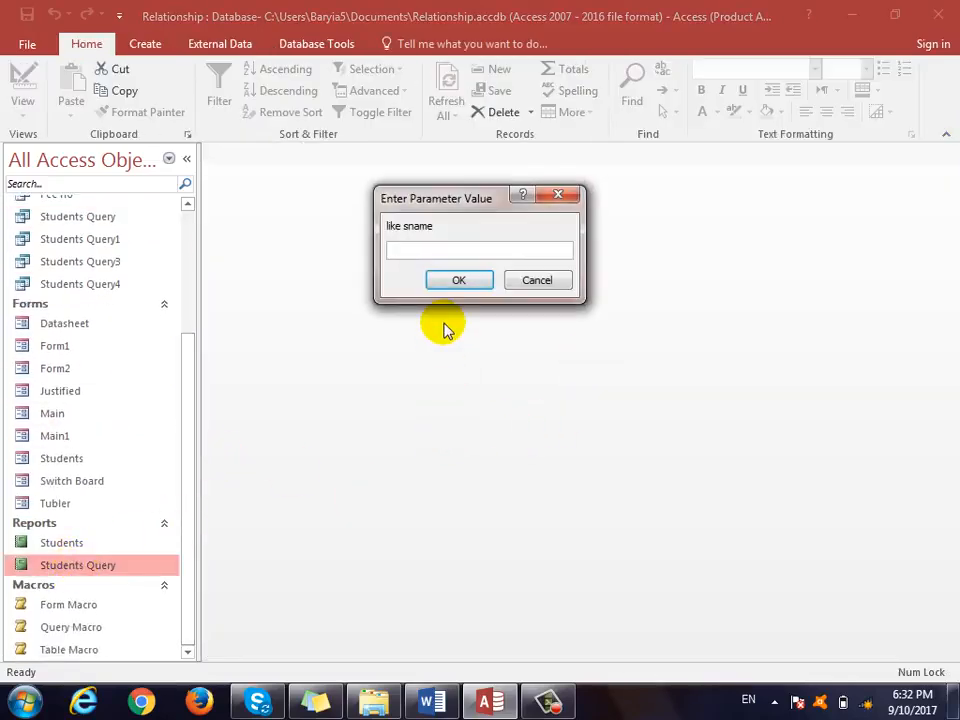
pyautogui.write('khalid')
pyautogui.press('Return')
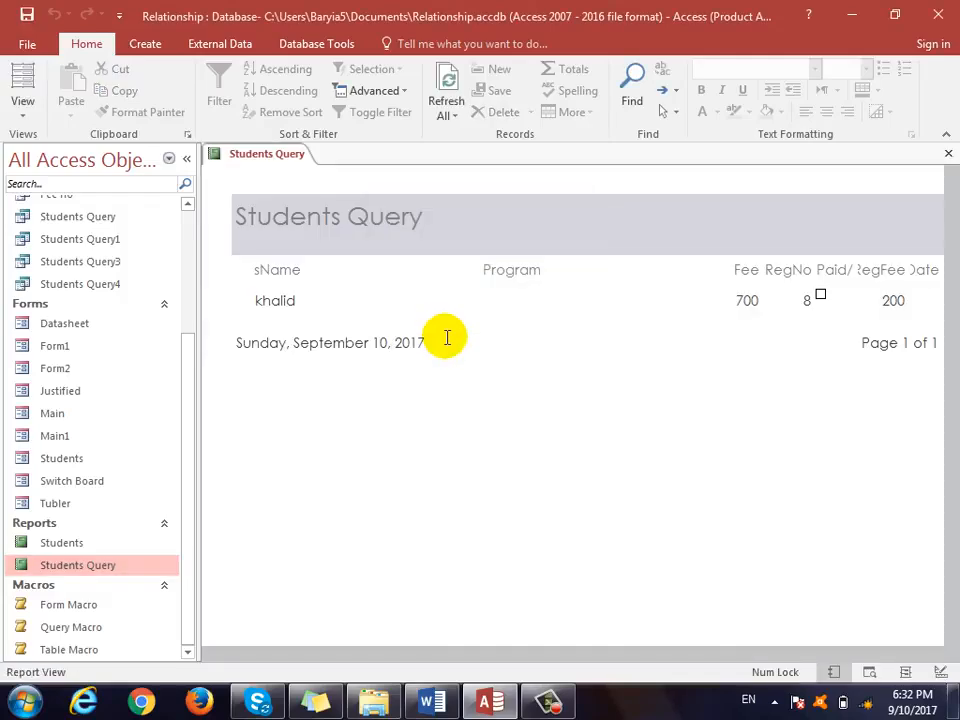
pyautogui.click(947, 153)
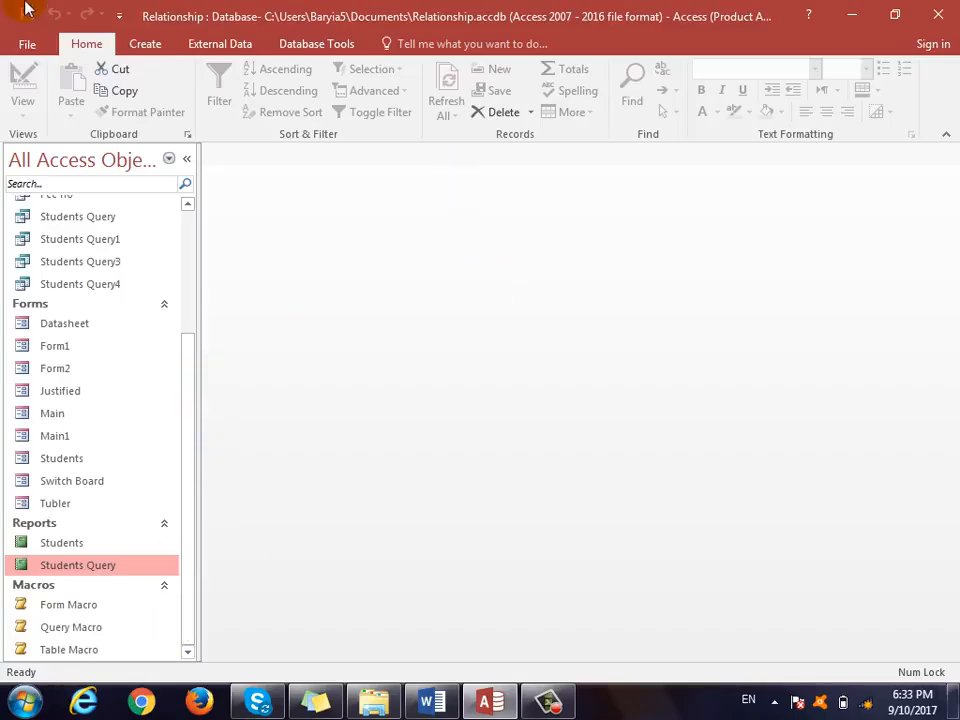
# - Create a macro with an OpenReport action that opens the Students report
pyautogui.click(148, 44)
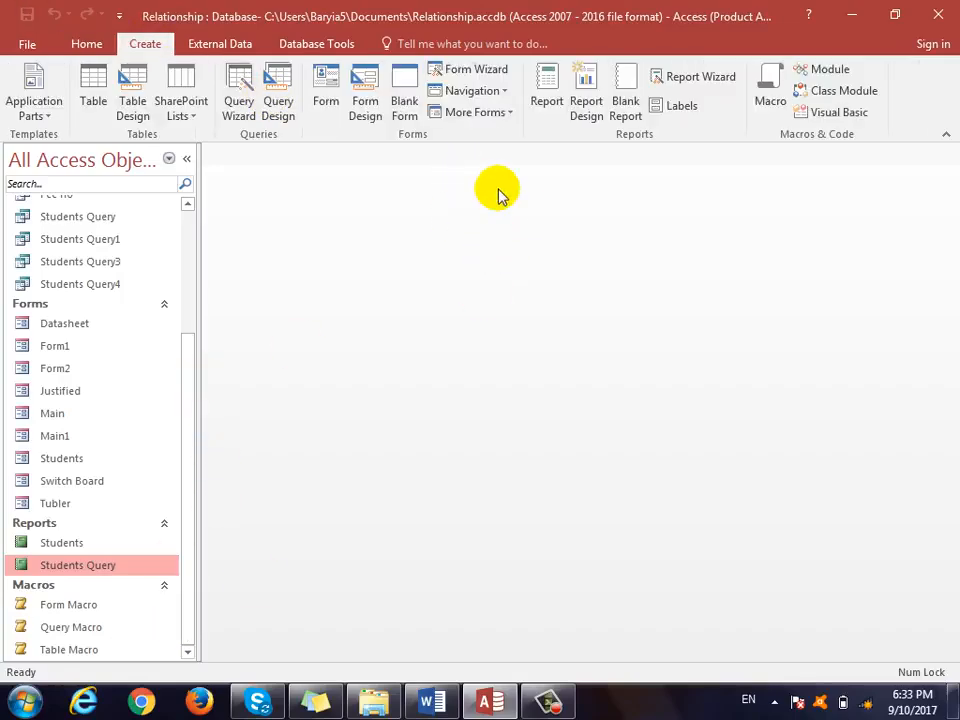
pyautogui.click(788, 88)
pyautogui.click(410, 192)
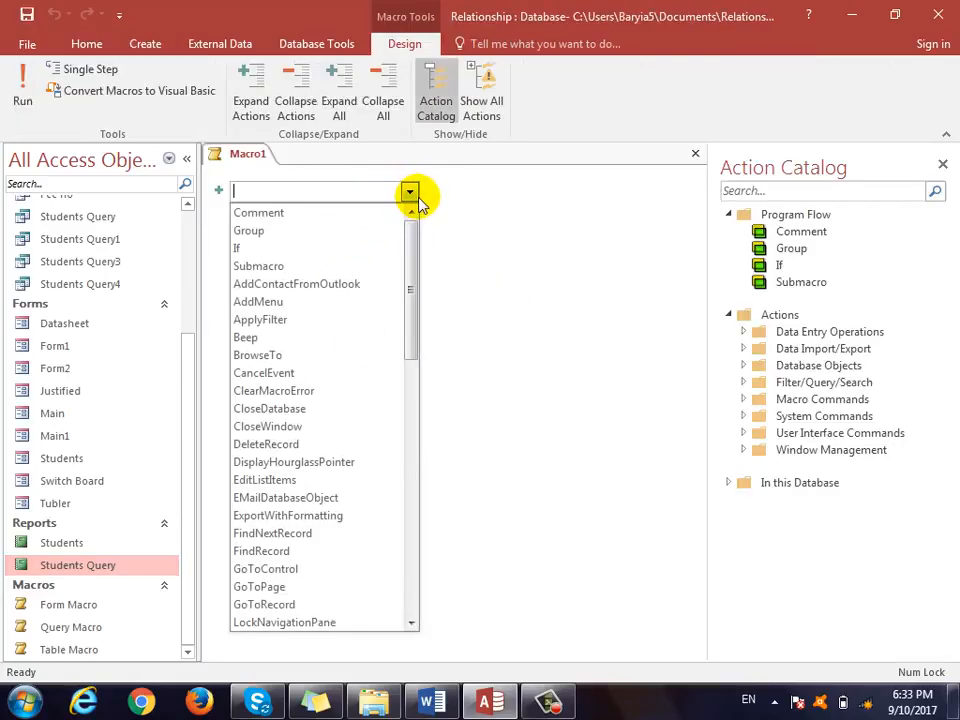
pyautogui.write('O')
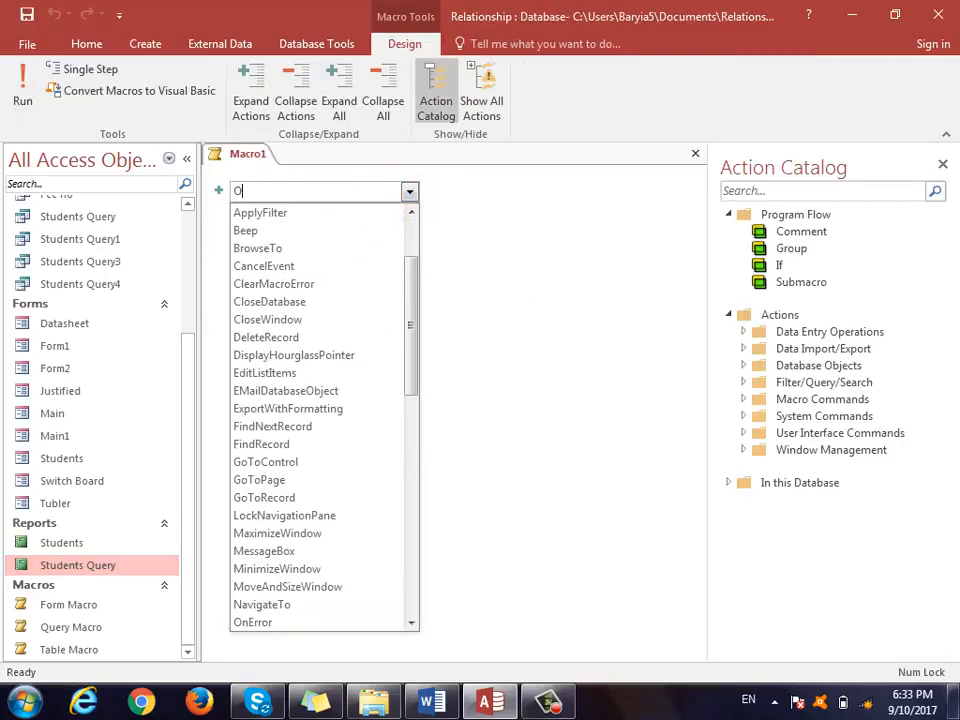
pyautogui.write('eppne')
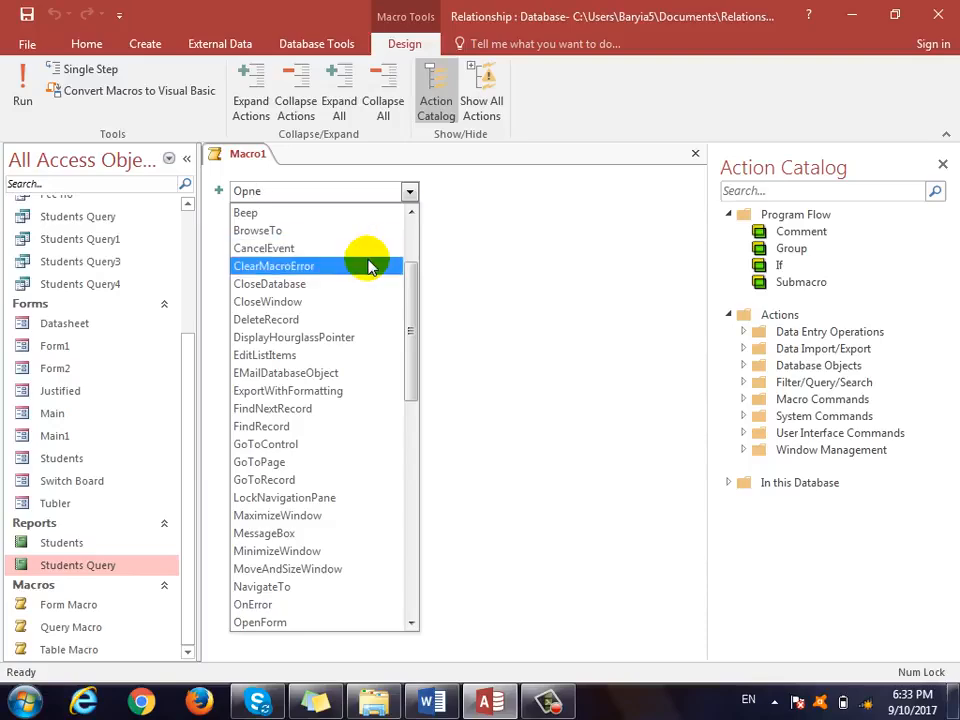
pyautogui.press('BackSpace')
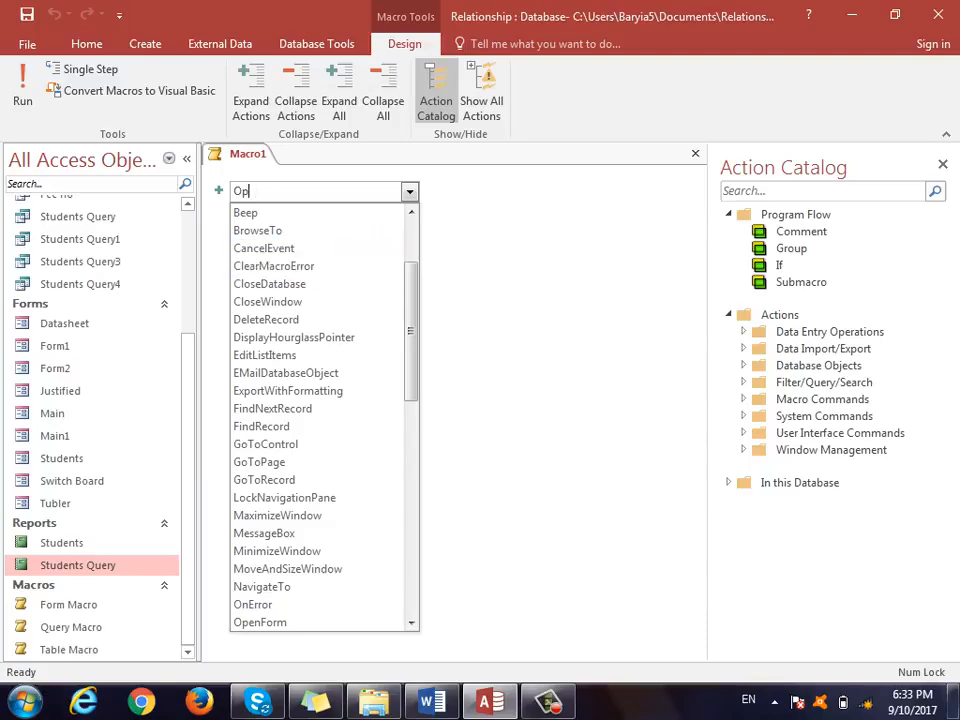
pyautogui.write('enReport')
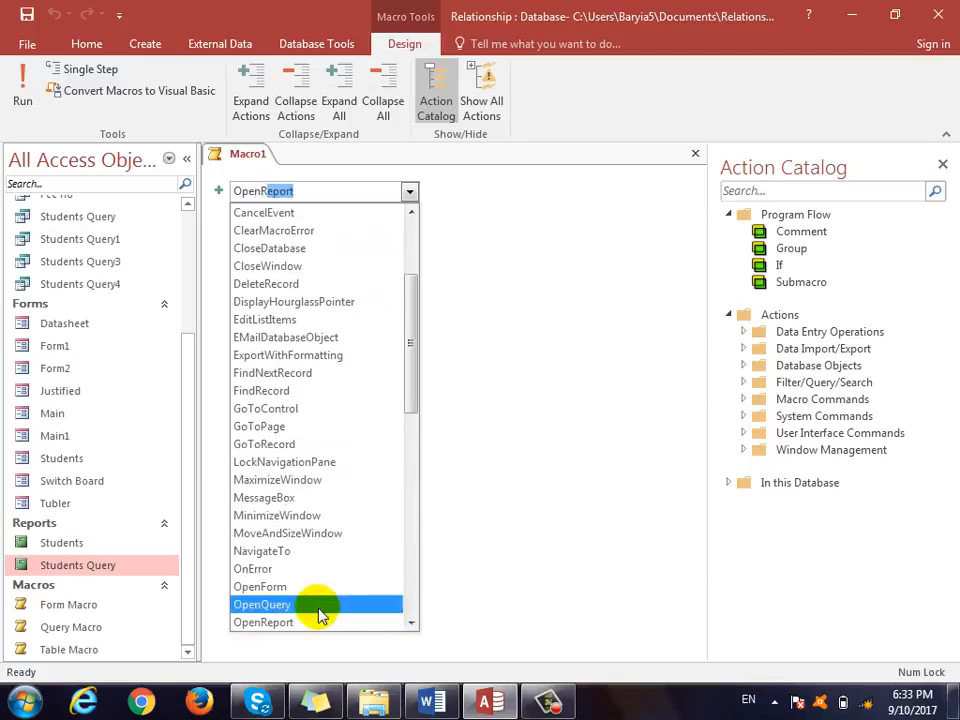
pyautogui.press('Return')
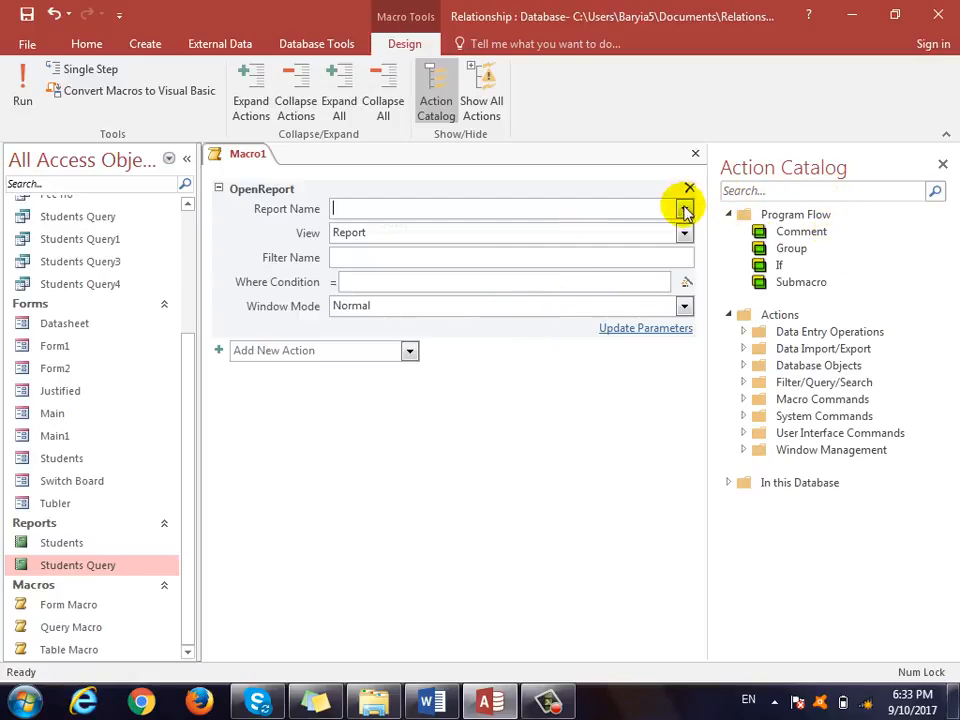
pyautogui.click(685, 209)
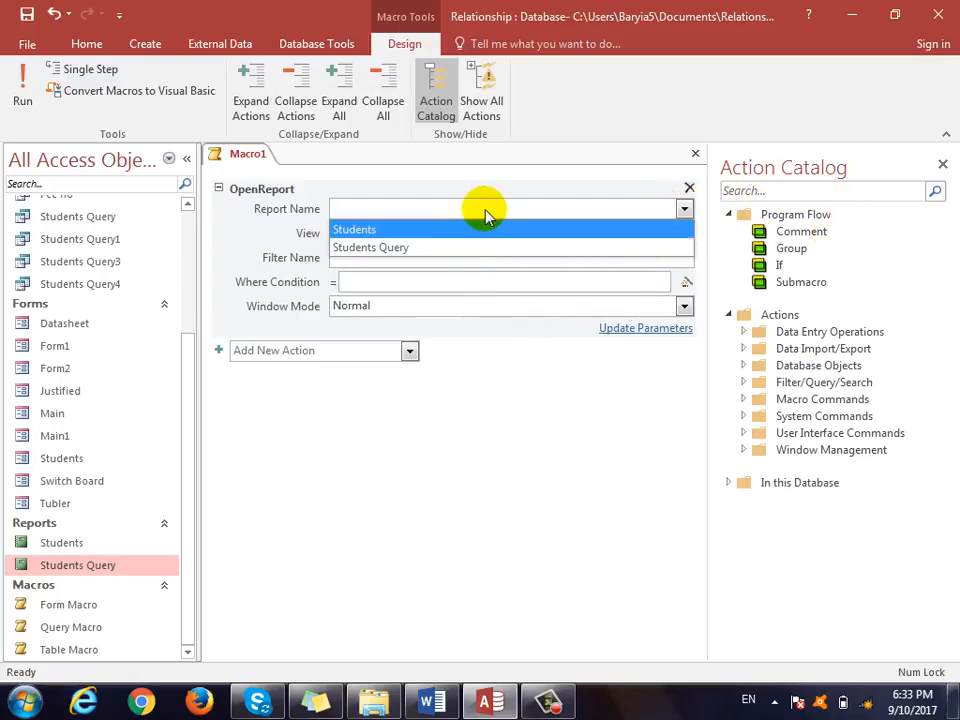
pyautogui.click(385, 230)
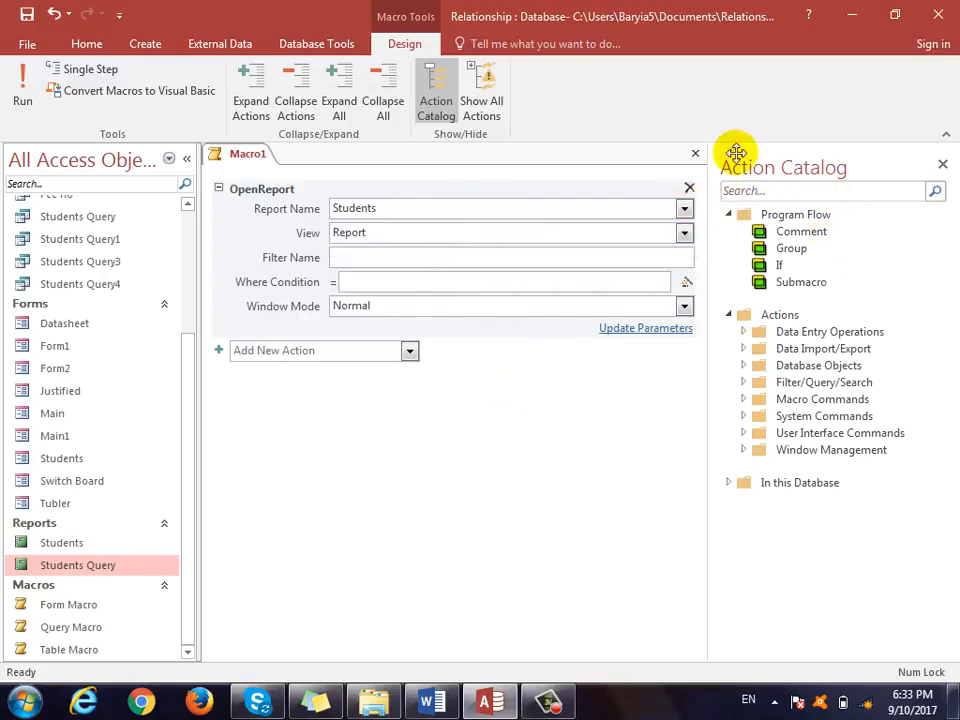
# - Close the new macro and save it under the name Student Report
pyautogui.click(695, 154)
pyautogui.click(415, 403)
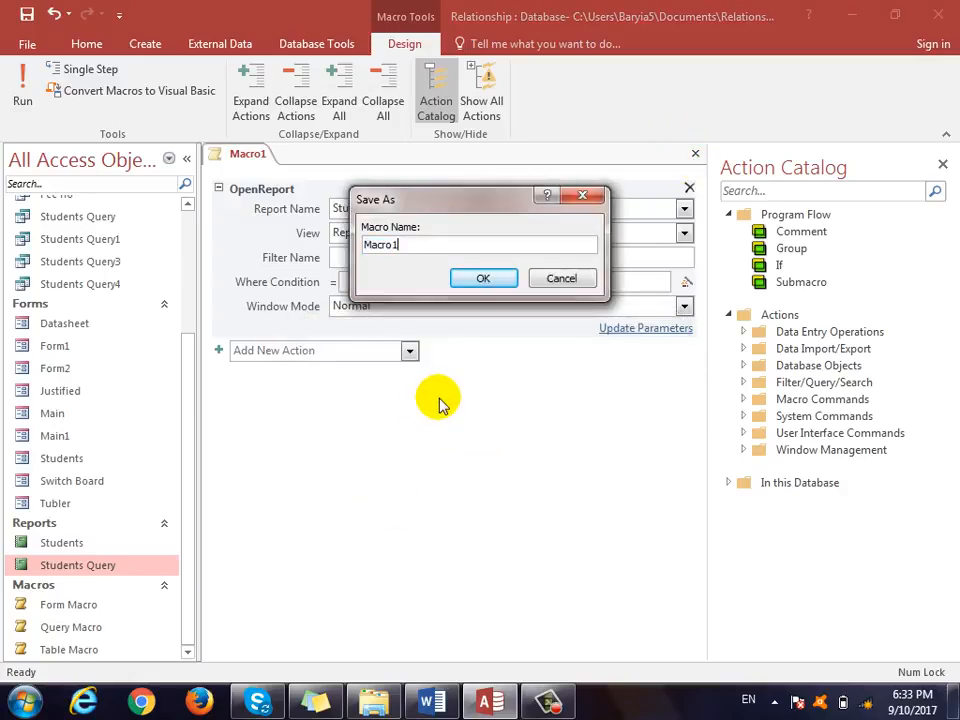
pyautogui.press('BackSpace')
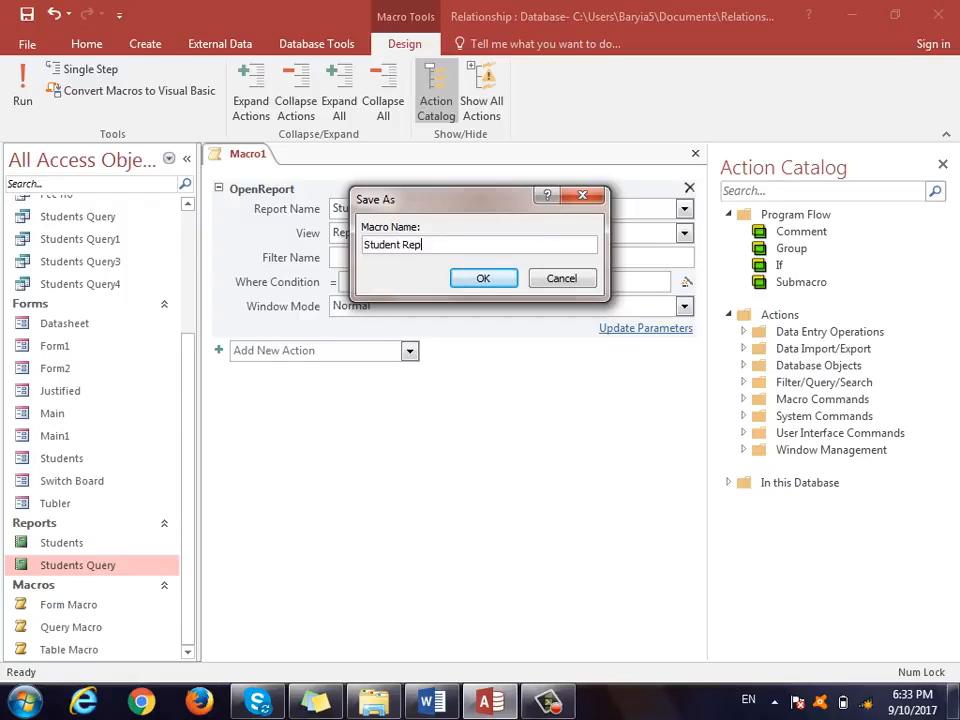
pyautogui.click(481, 280)
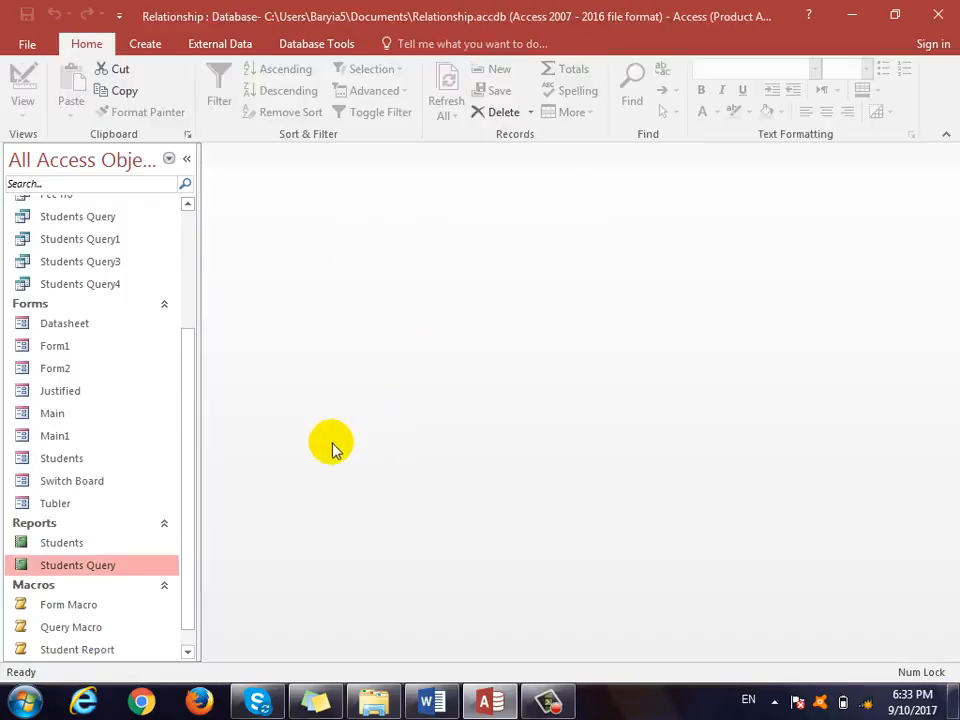
# - Open the Students Query report to check its parameter prompt, and cancel the prompt
pyautogui.scroll(-1, 188, 610)
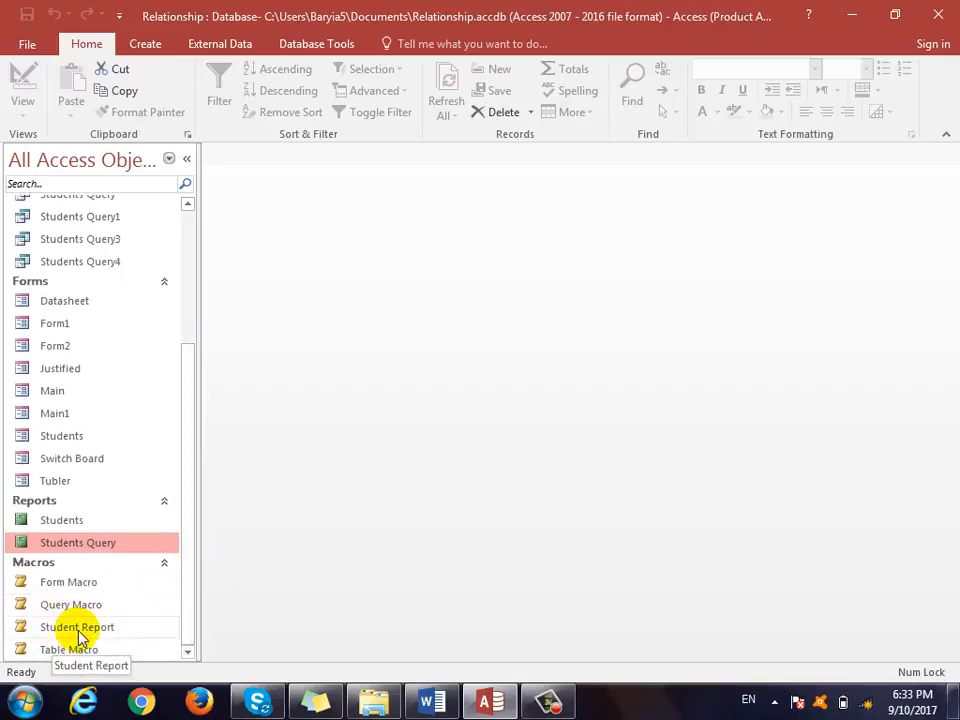
pyautogui.doubleClick(68, 548)
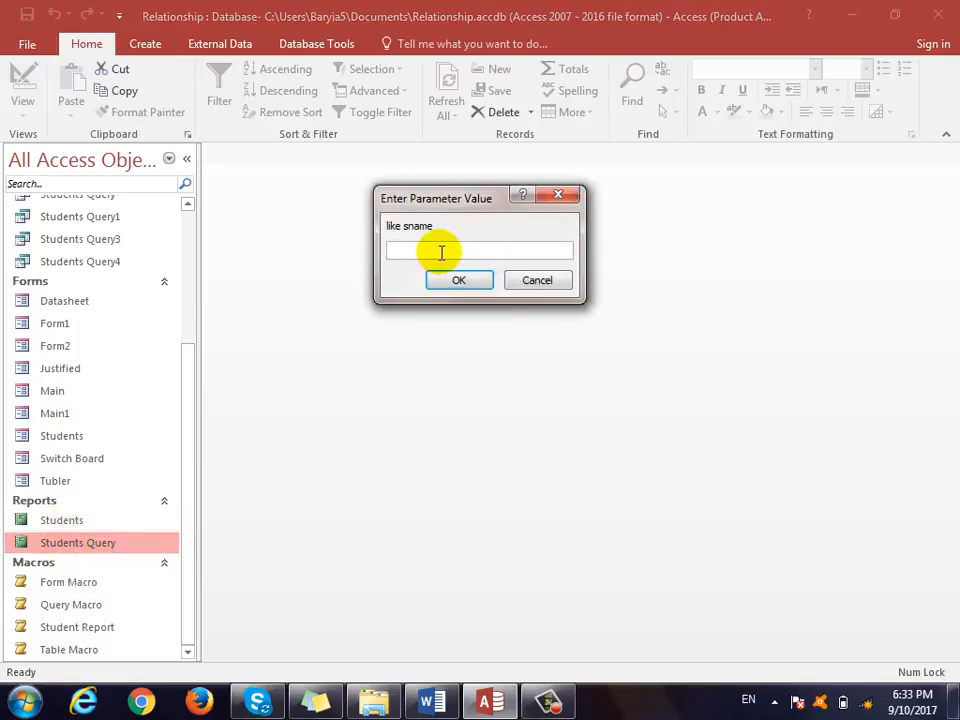
pyautogui.click(553, 284)
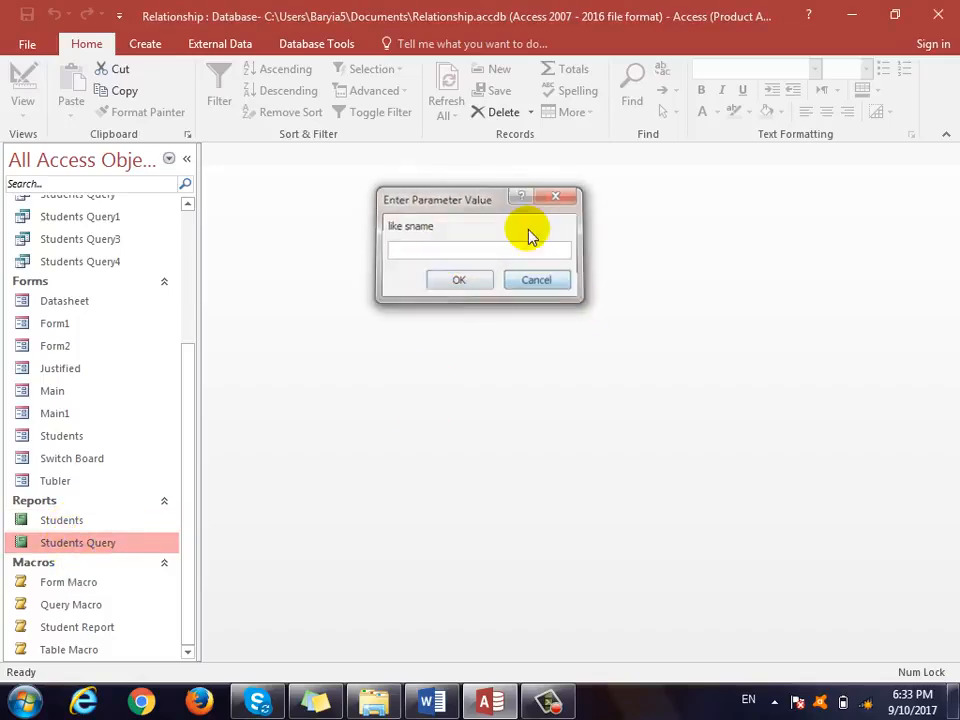
# - Create a macro with an OpenReport action that opens the Students Query report
pyautogui.click(148, 46)
pyautogui.click(762, 98)
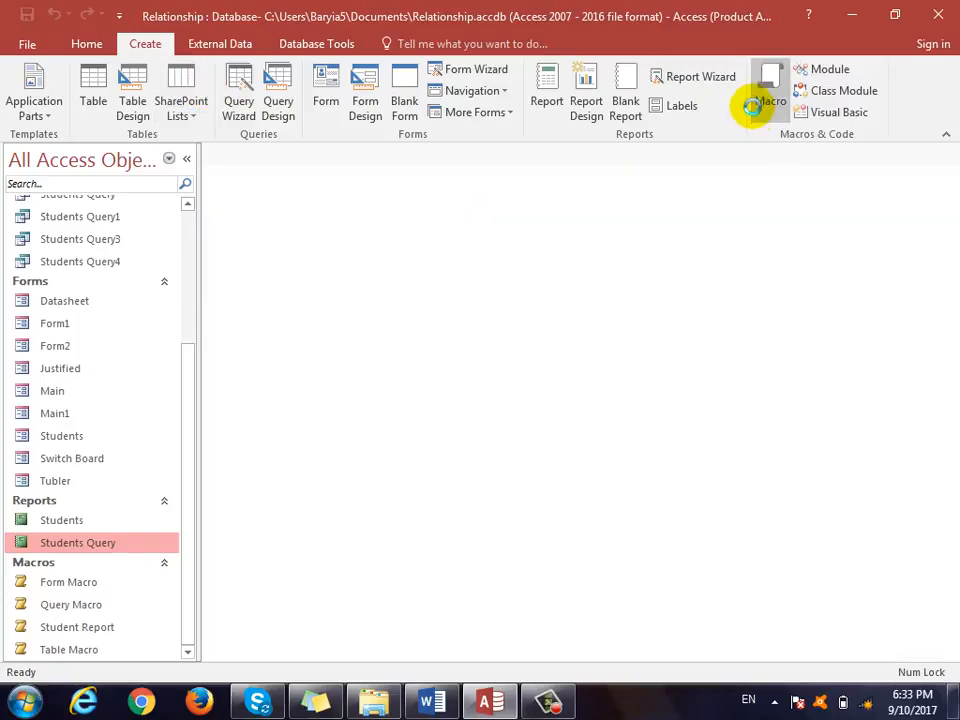
pyautogui.write('Op')
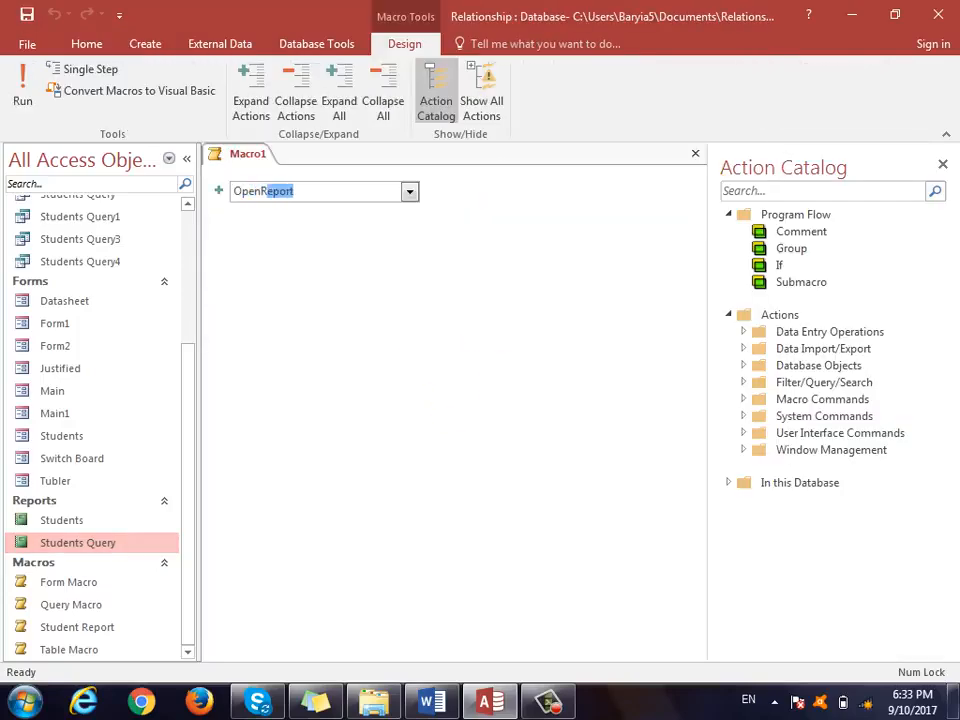
pyautogui.write('enRe')
pyautogui.press('Return')
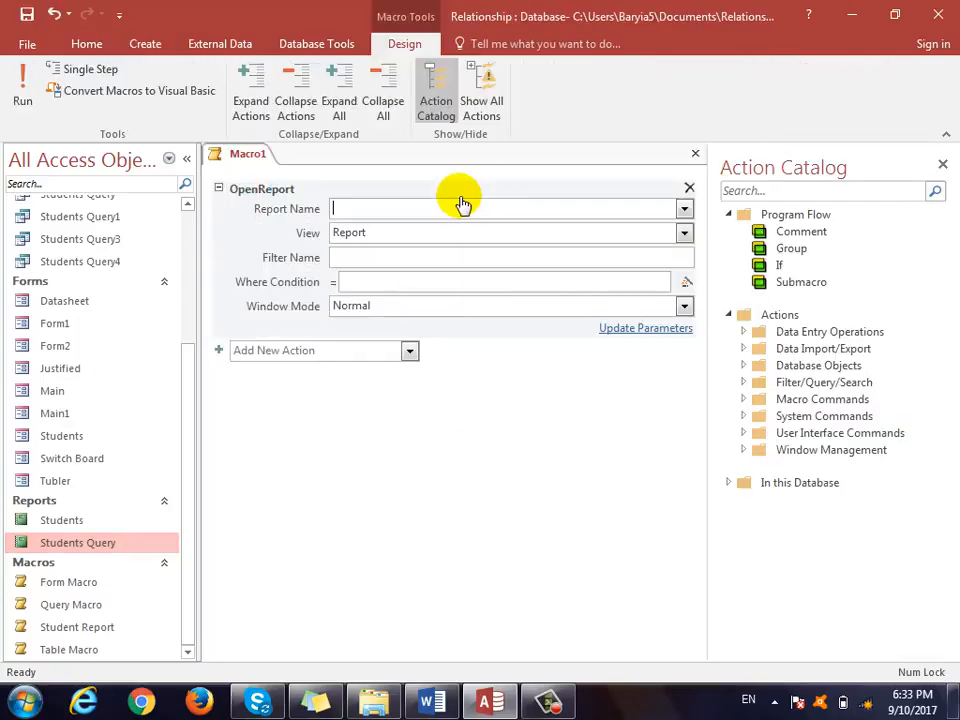
pyautogui.click(685, 208)
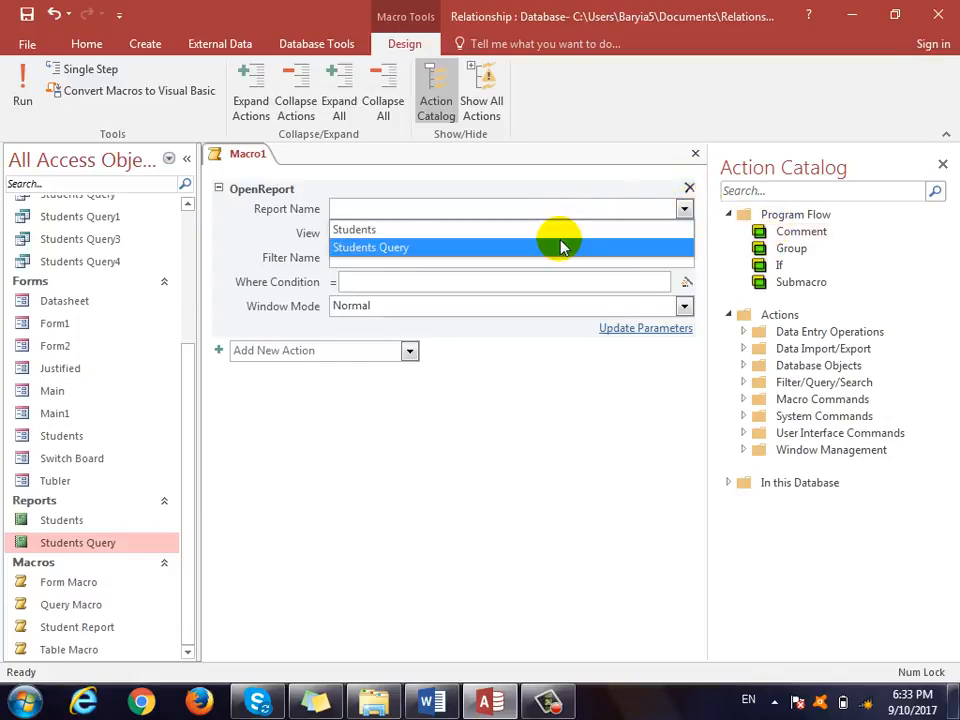
pyautogui.click(561, 243)
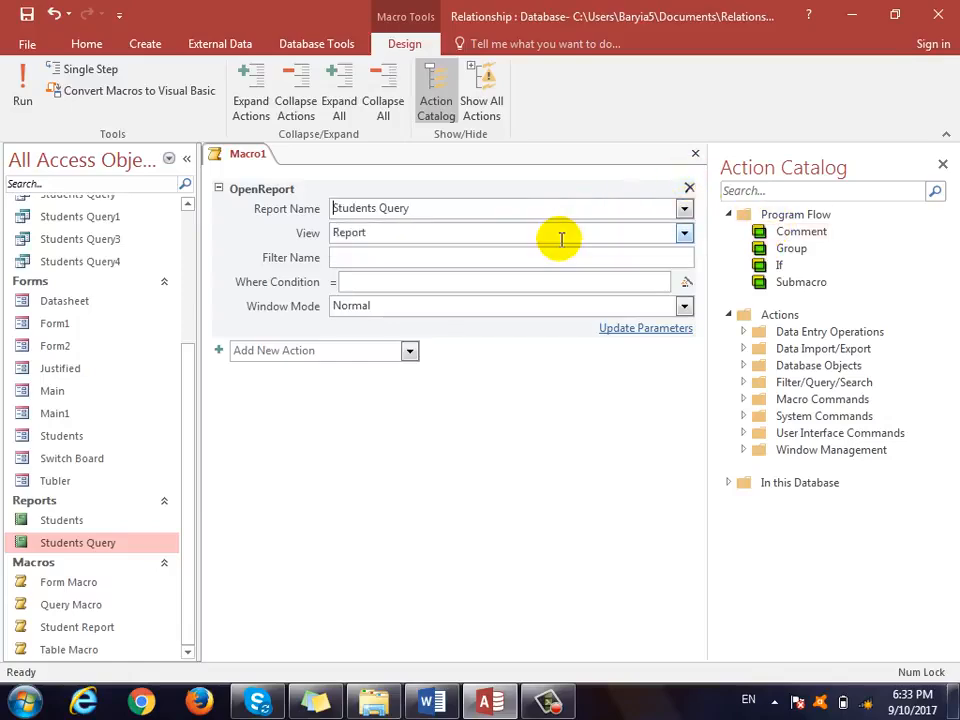
# - Close the Students Query report macro and save it under the name Student Report Alone
pyautogui.click(696, 154)
pyautogui.click(409, 402)
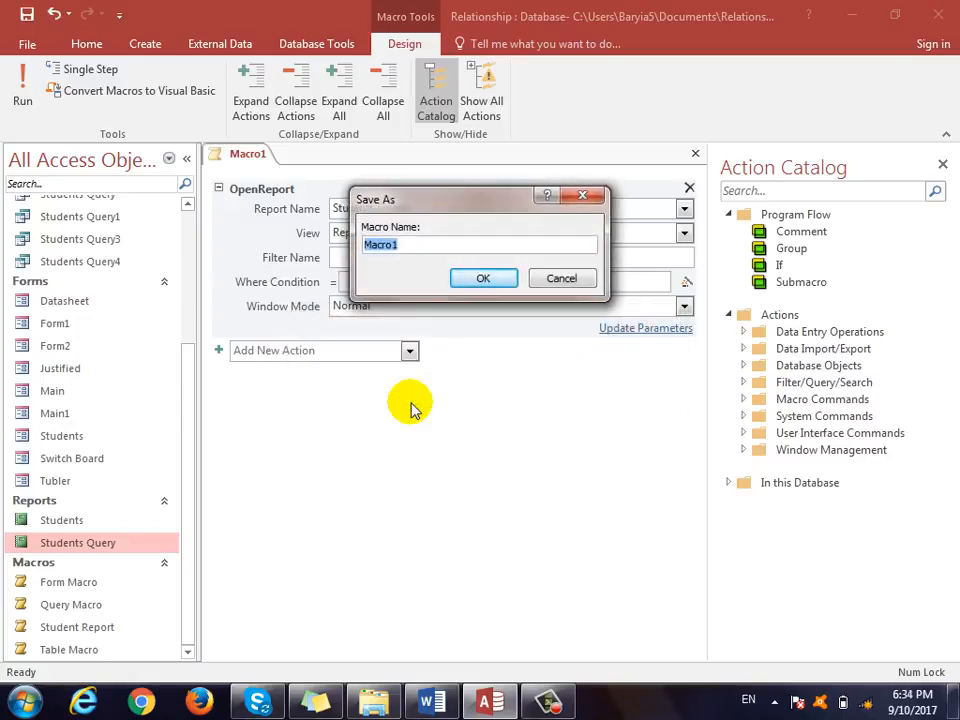
pyautogui.write('F')
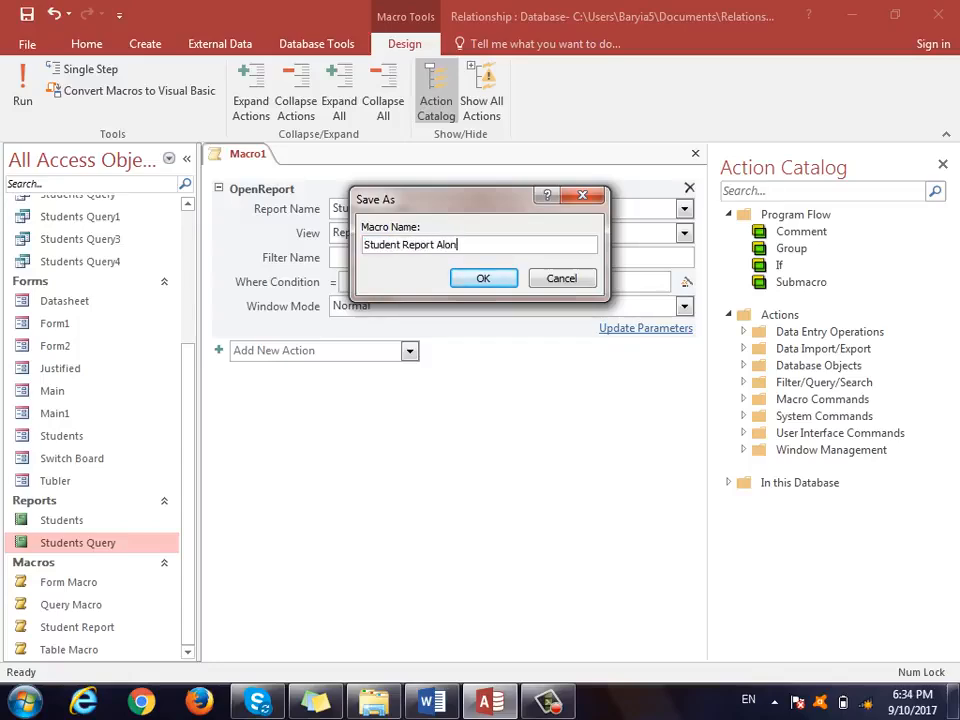
pyautogui.click(483, 279)
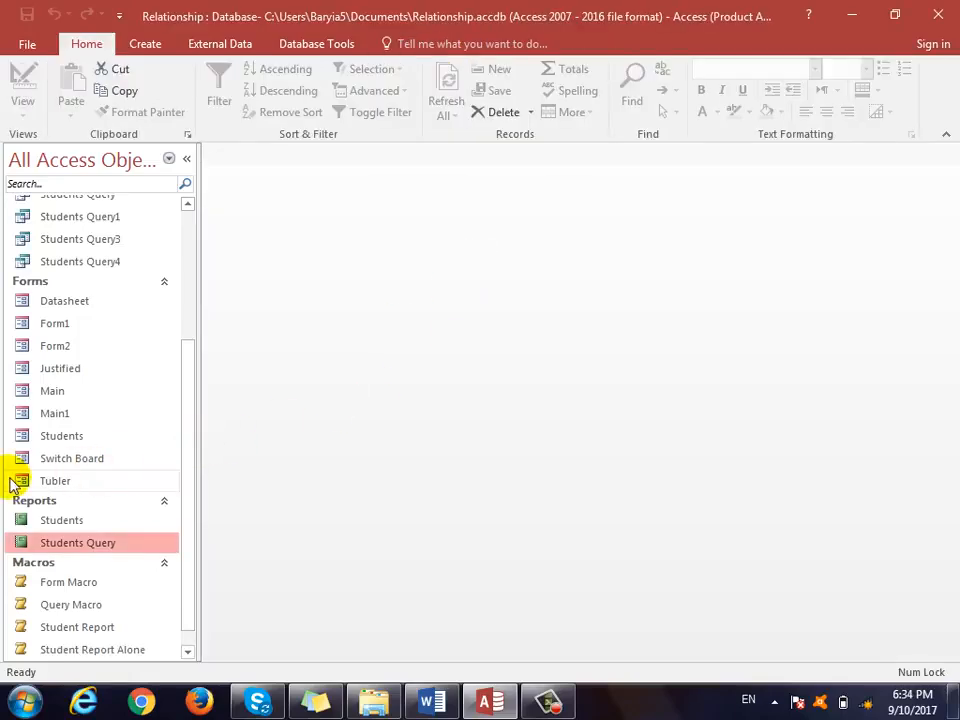
# - Open the Switch Board form in Design View and add a command button captioned All Student Report below the Open Form button
pyautogui.click(88, 462)
pyautogui.doubleClick(88, 462)
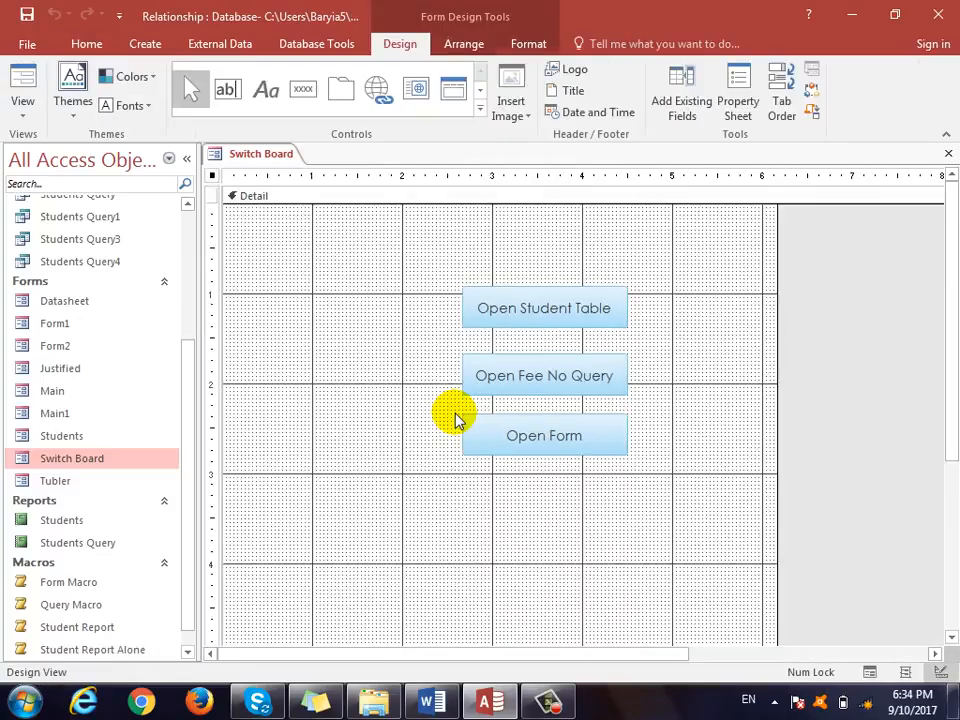
pyautogui.click(394, 485)
pyautogui.click(301, 95)
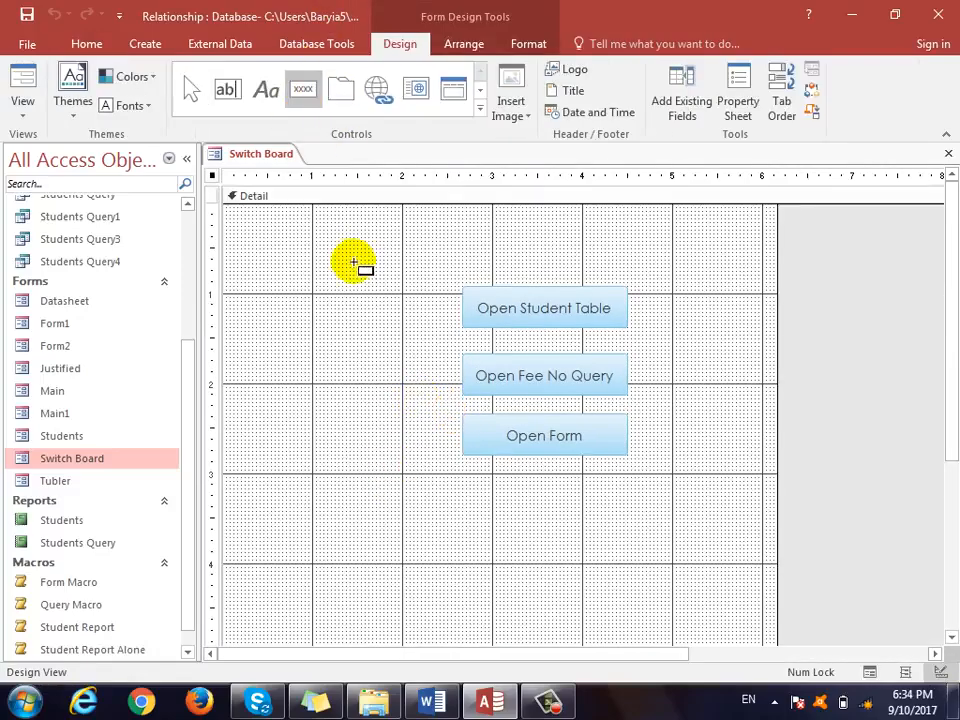
pyautogui.moveTo(459, 478); pyautogui.dragTo(636, 536)
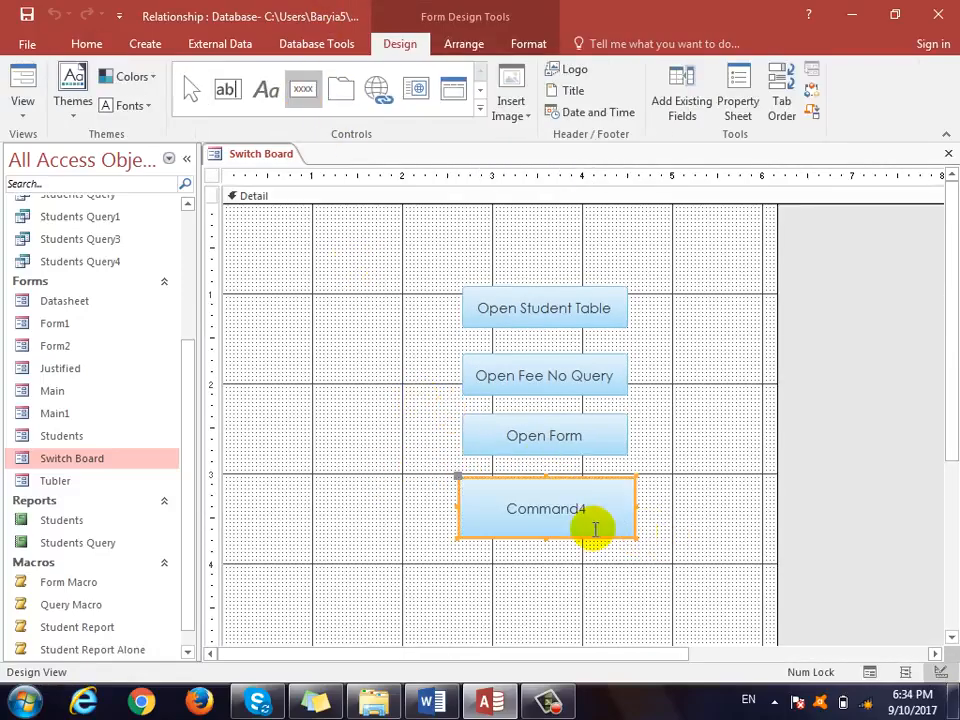
pyautogui.click(606, 514)
pyautogui.write('Student')
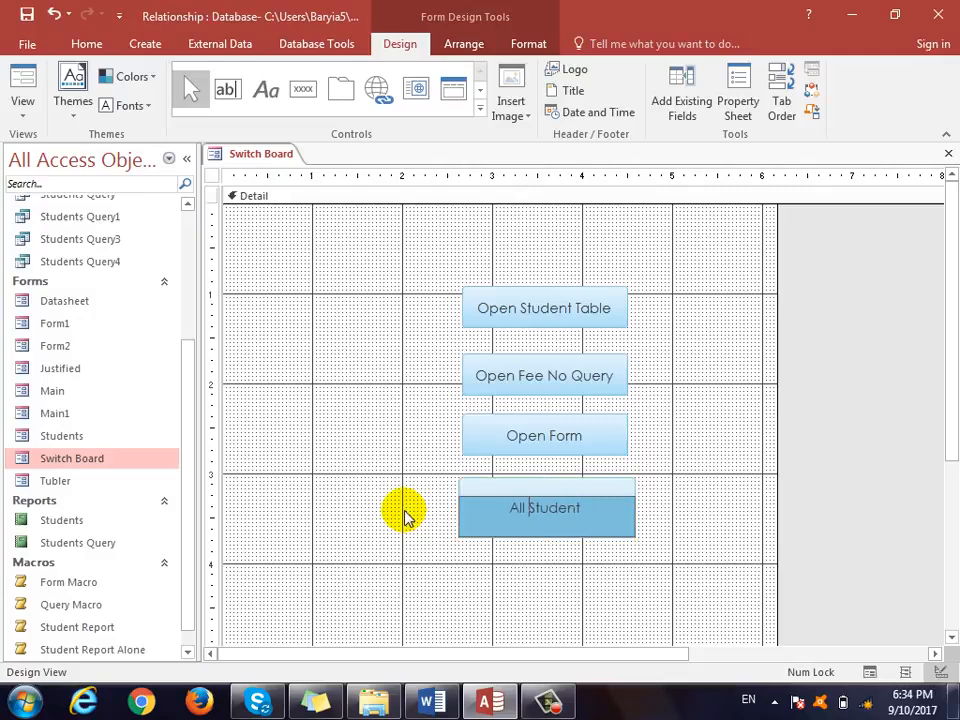
pyautogui.write('Report')
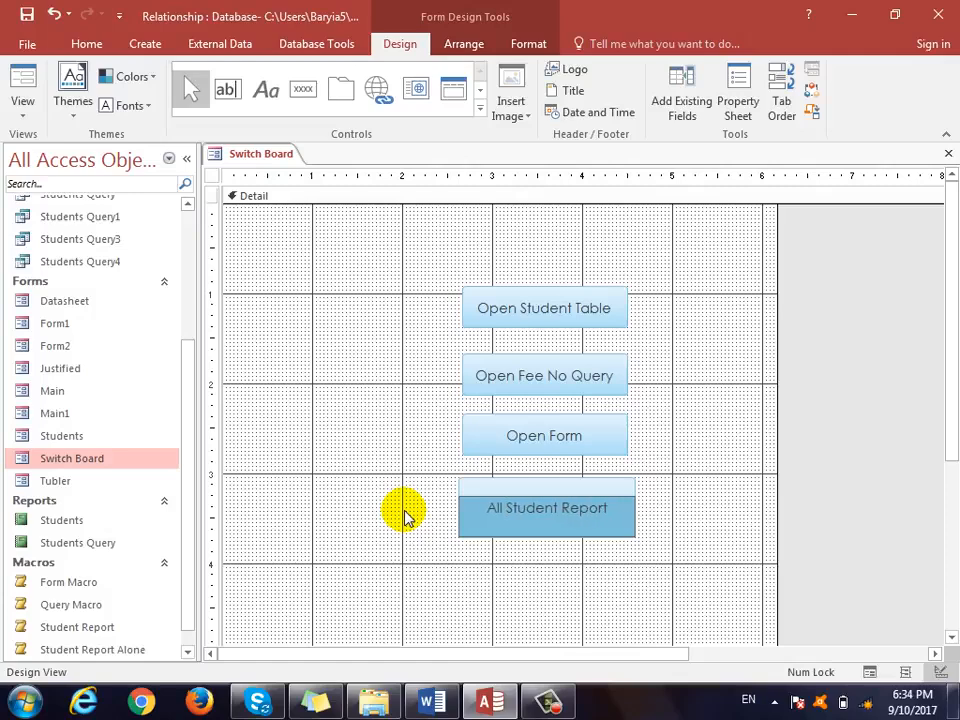
pyautogui.click(405, 517)
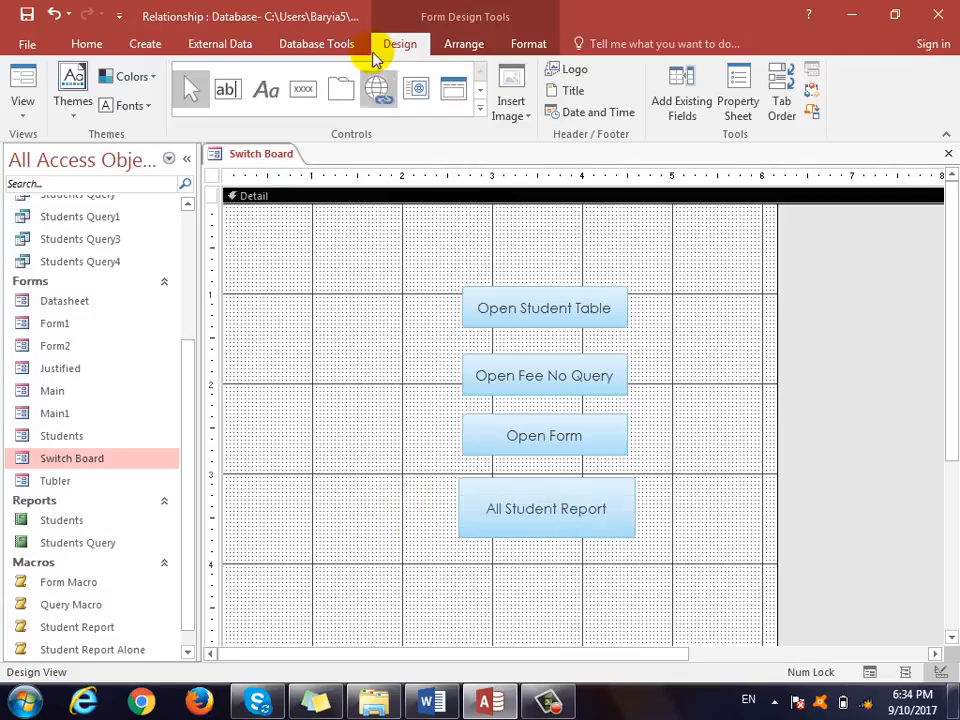
# - Add another command button captioned Report below the All Student Report button
pyautogui.click(303, 89)
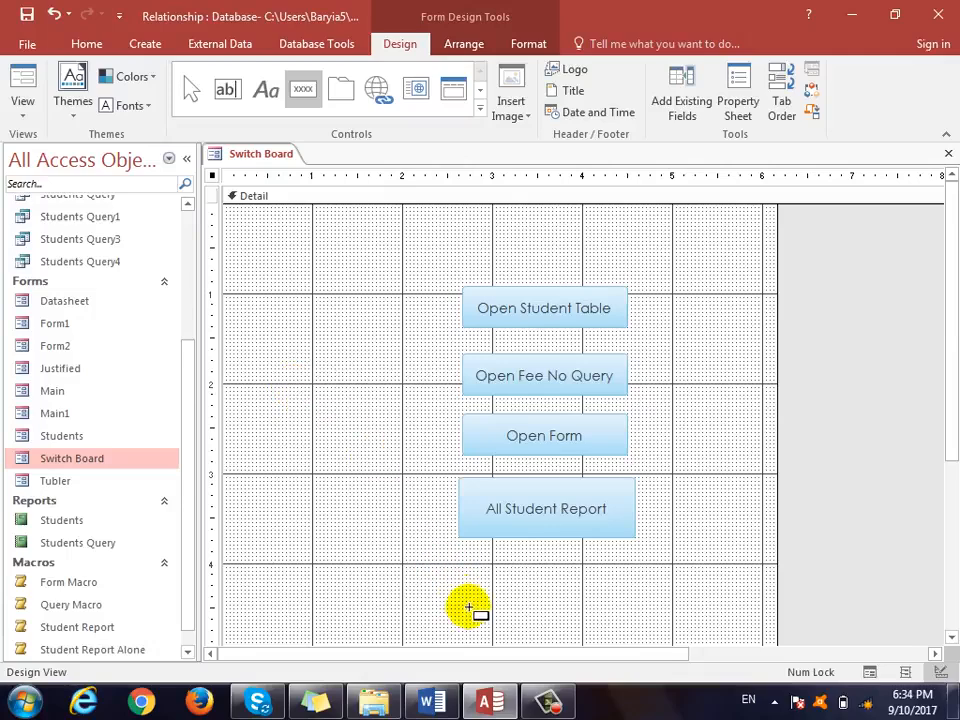
pyautogui.moveTo(463, 562); pyautogui.dragTo(439, 585)
pyautogui.write('Repor')
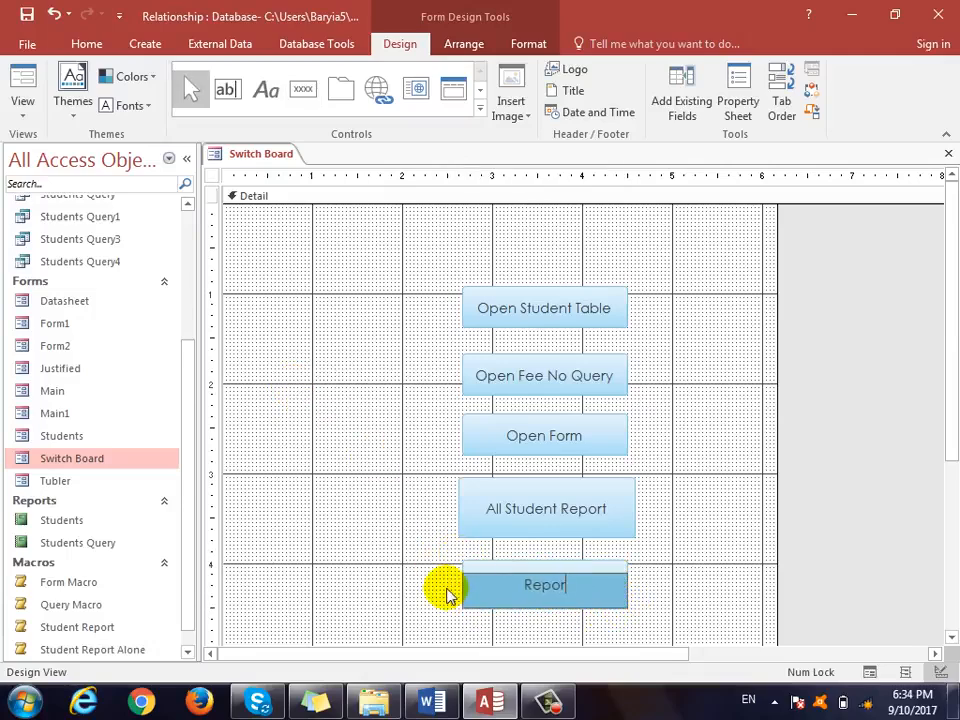
pyautogui.write('t')
pyautogui.click(444, 591)
# - Assign the Student Report macro to the On Click event of the All Student Report button
pyautogui.click(514, 510)
pyautogui.rightClick(522, 513)
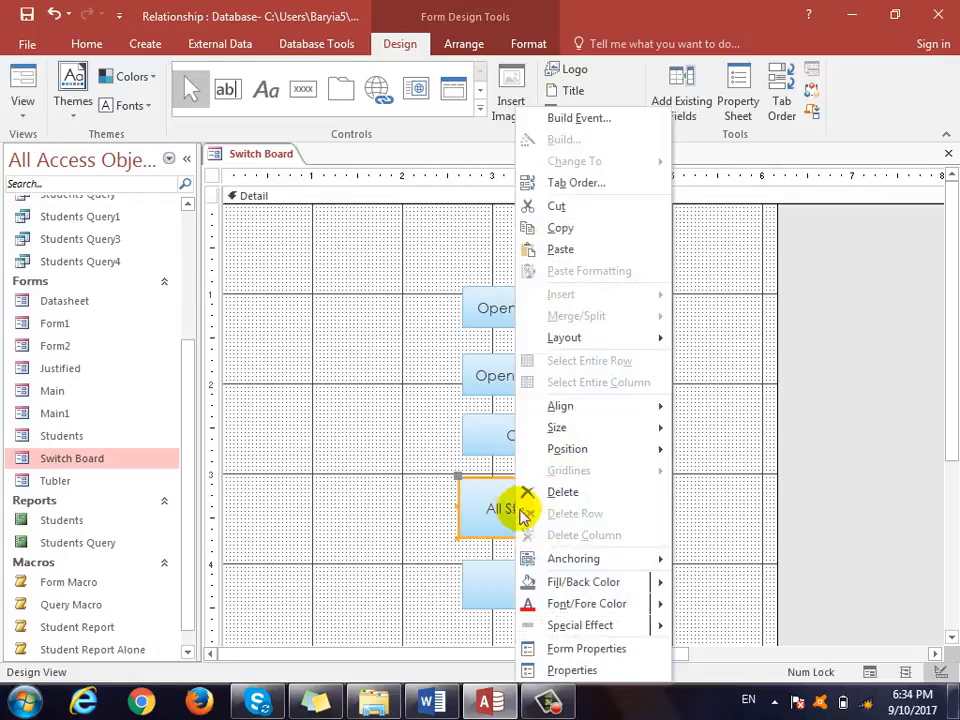
pyautogui.click(540, 670)
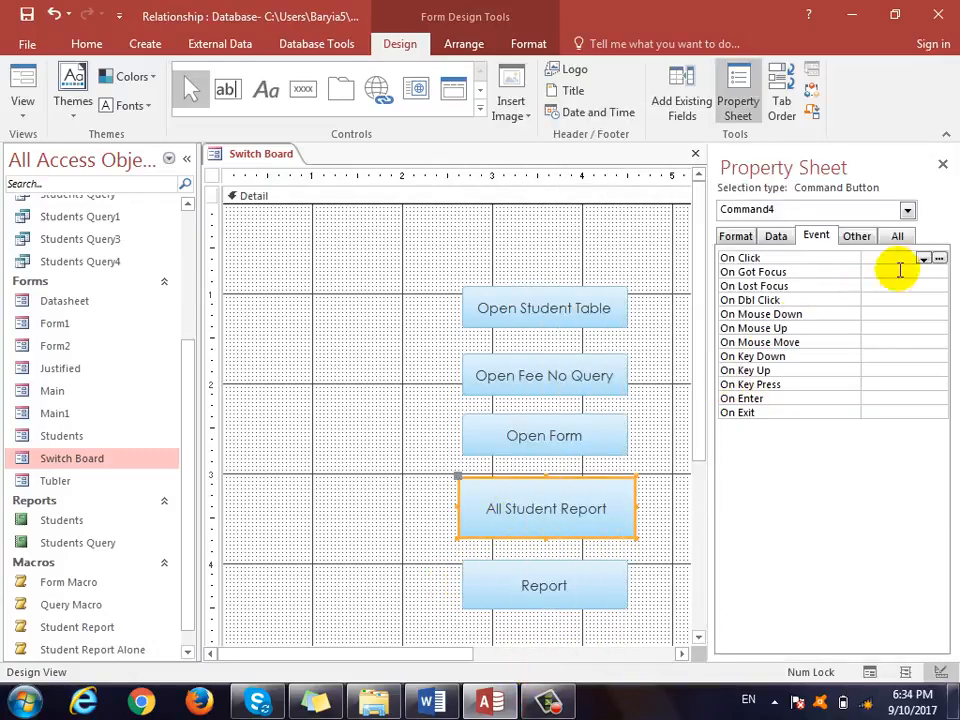
pyautogui.click(924, 258)
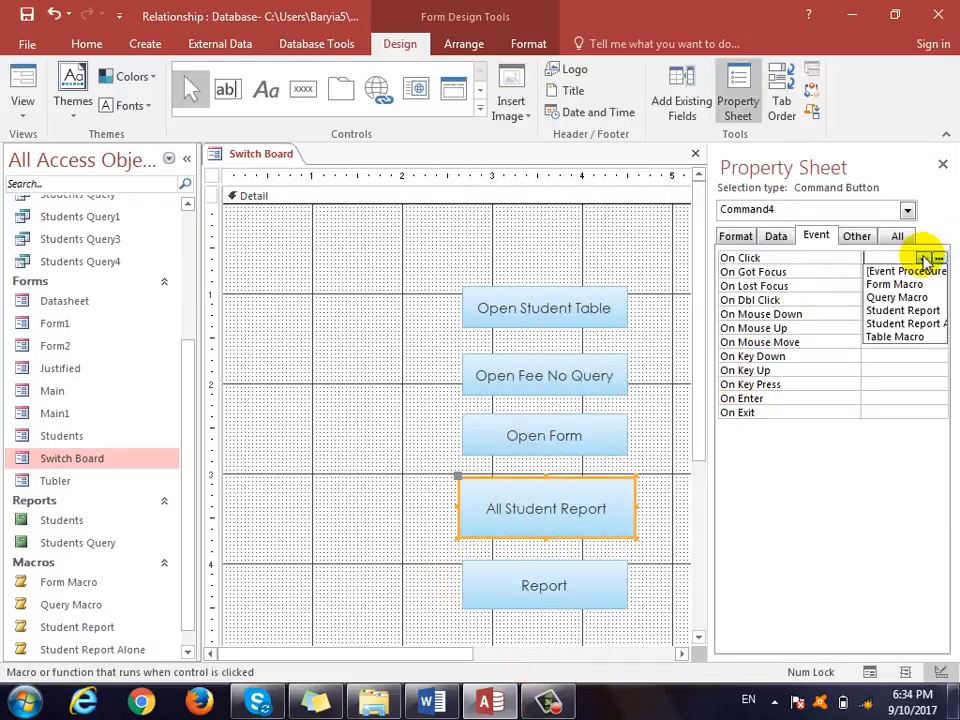
pyautogui.click(938, 311)
# - Assign the Student Report Alone macro to the On Click event of the Report button
pyautogui.click(615, 589)
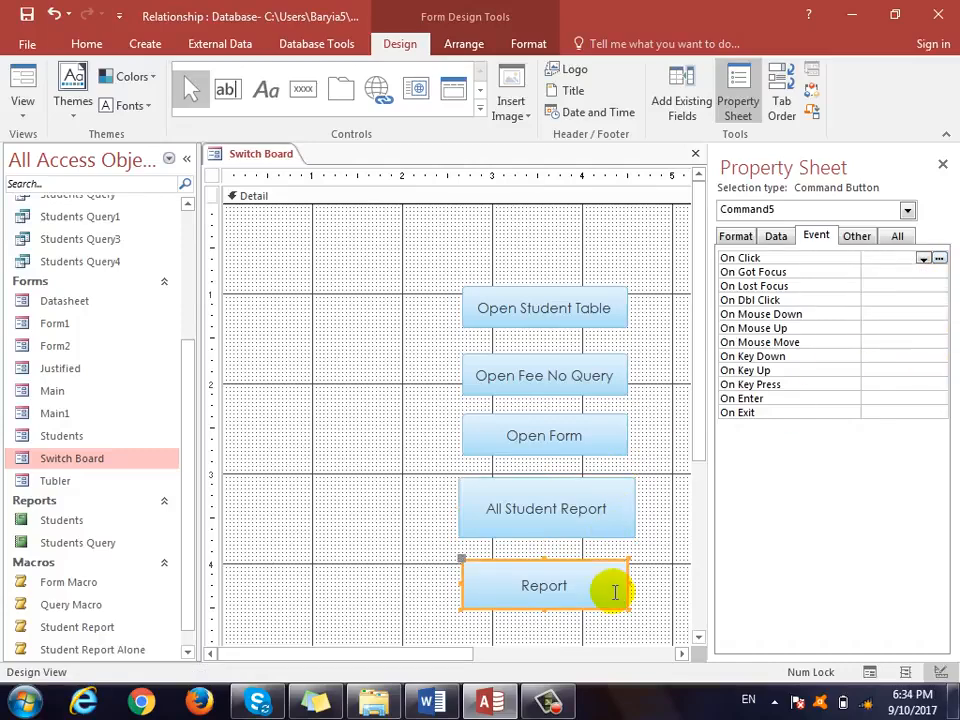
pyautogui.click(924, 258)
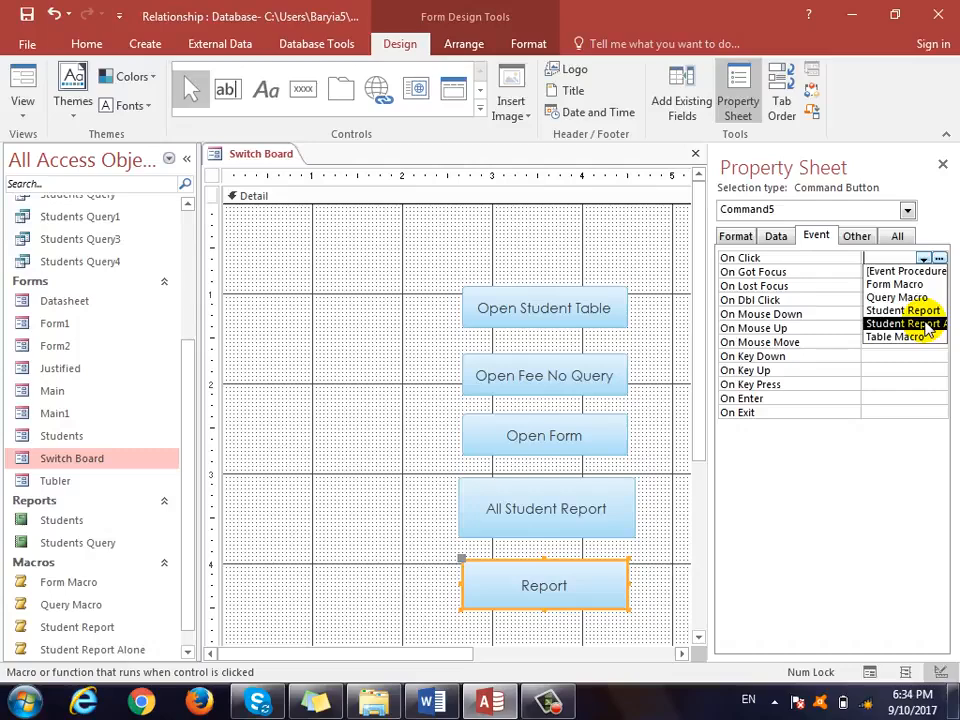
pyautogui.click(928, 326)
pyautogui.click(403, 422)
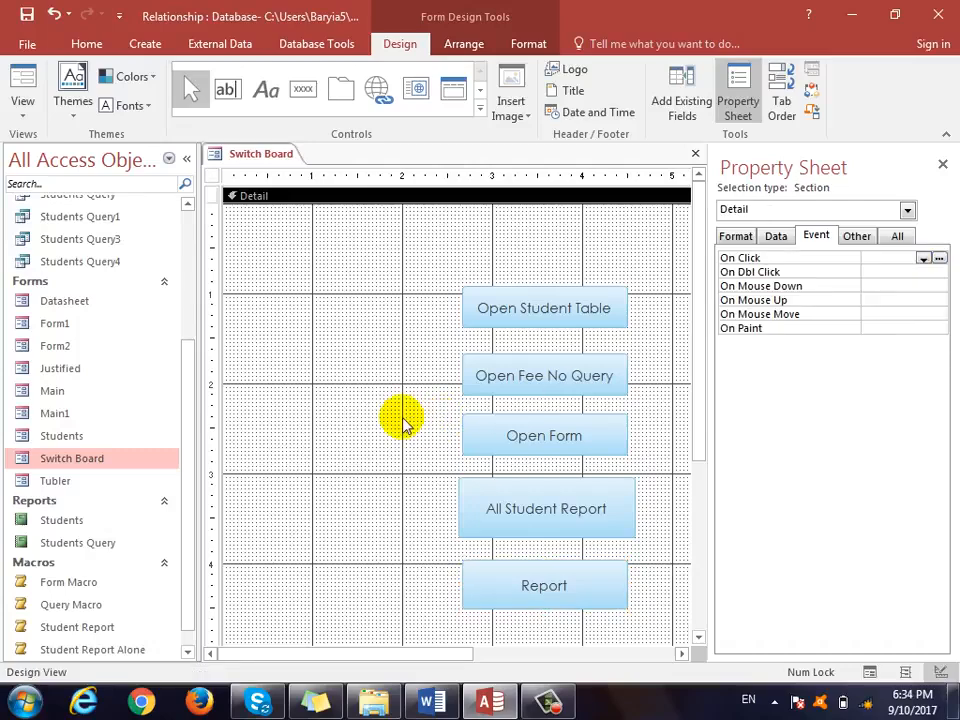
# - Switch the Switch Board to Form View, test the All Student Report button, and close the opened report
pyautogui.press('F5')
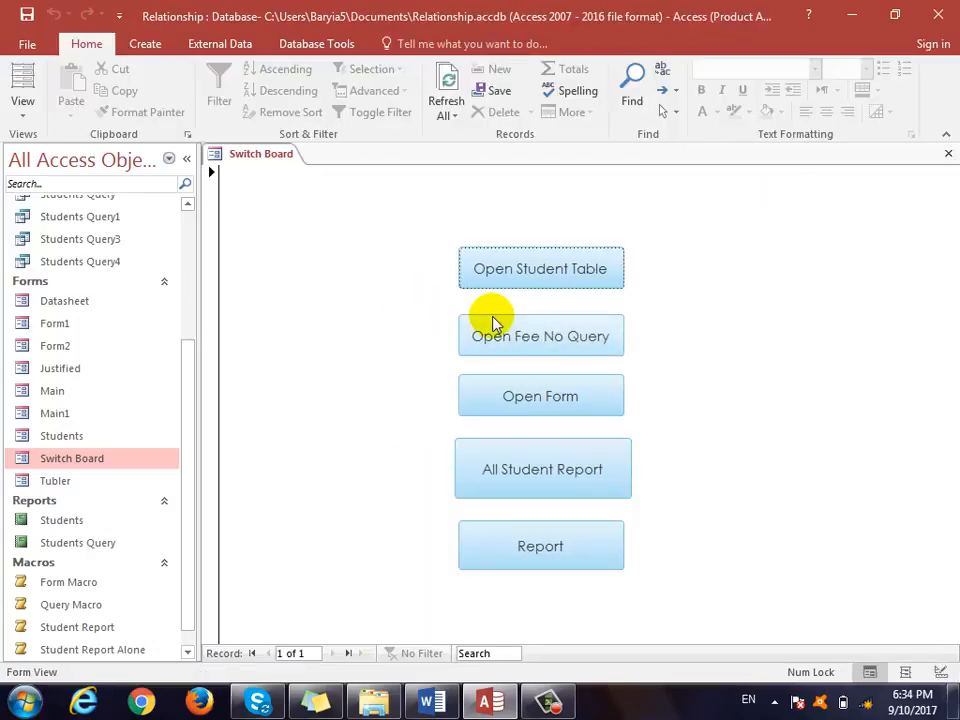
pyautogui.click(540, 478)
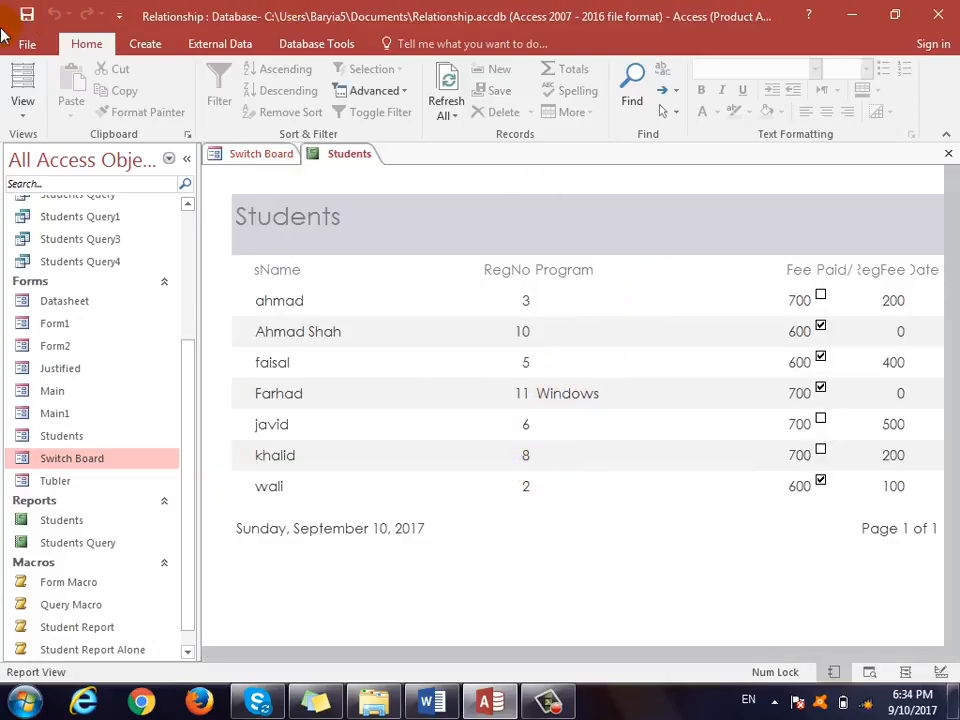
pyautogui.click(30, 42)
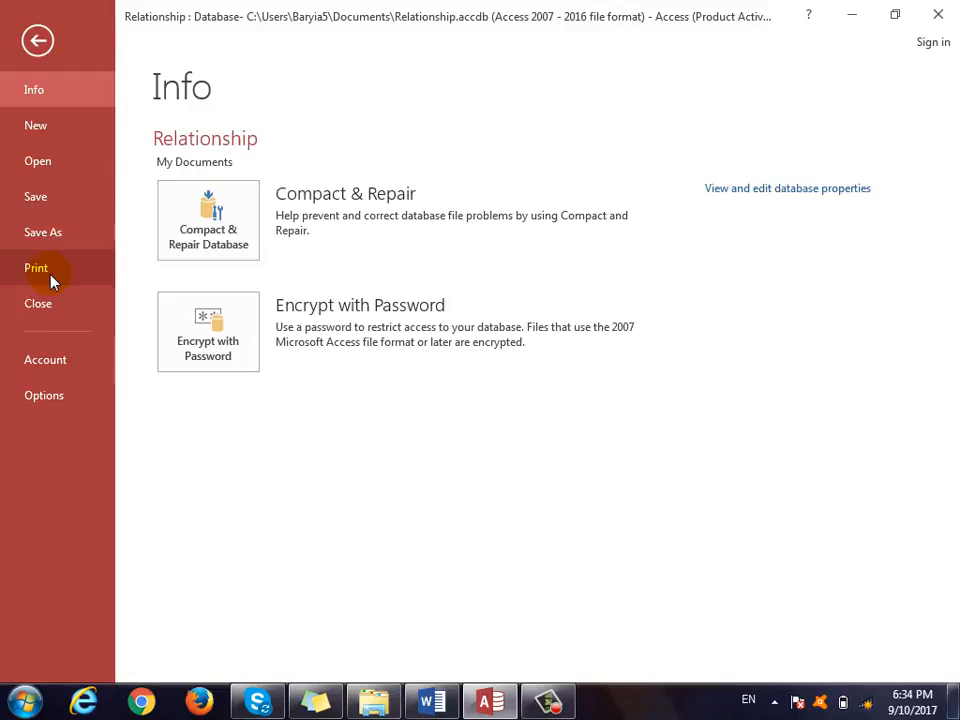
pyautogui.click(38, 42)
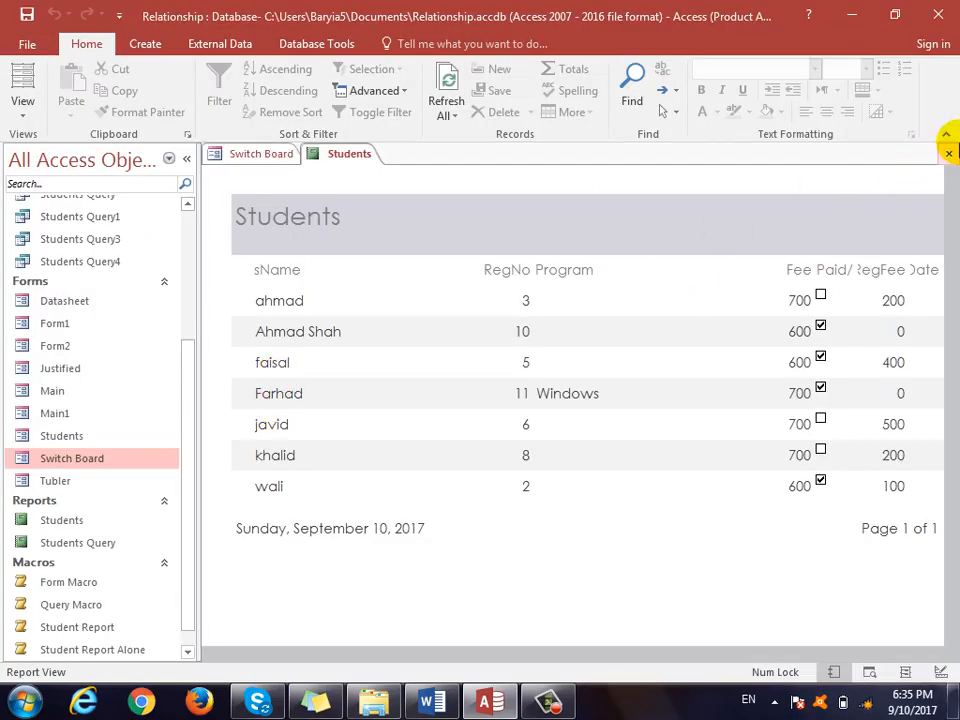
pyautogui.click(948, 153)
# - Test the Report button with a student's name as the parameter value, and close the opened report
pyautogui.click(565, 546)
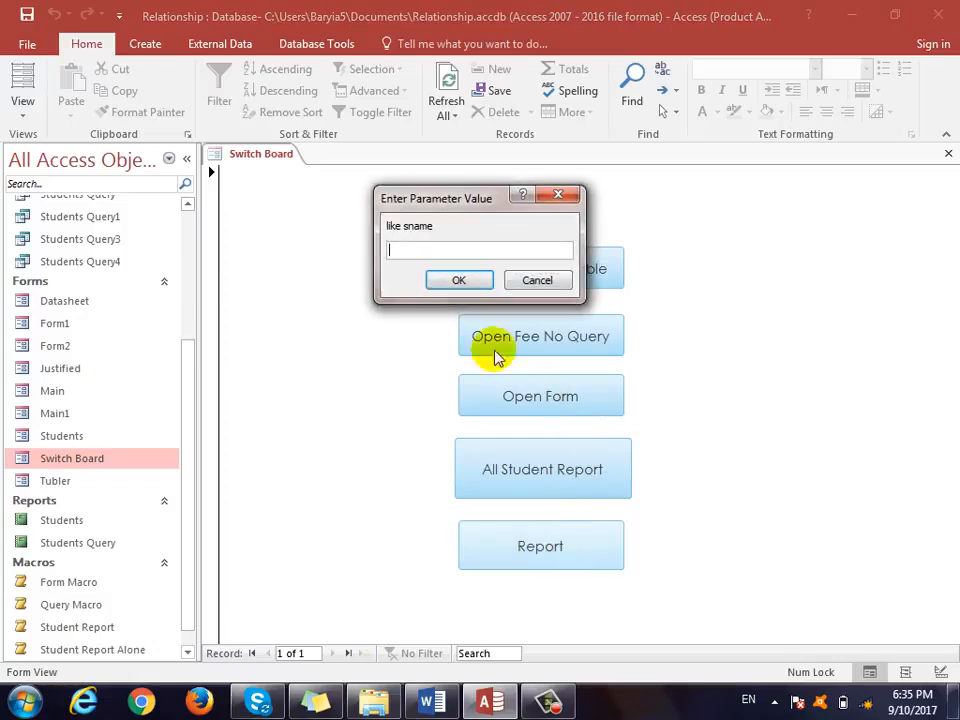
pyautogui.write('khalid')
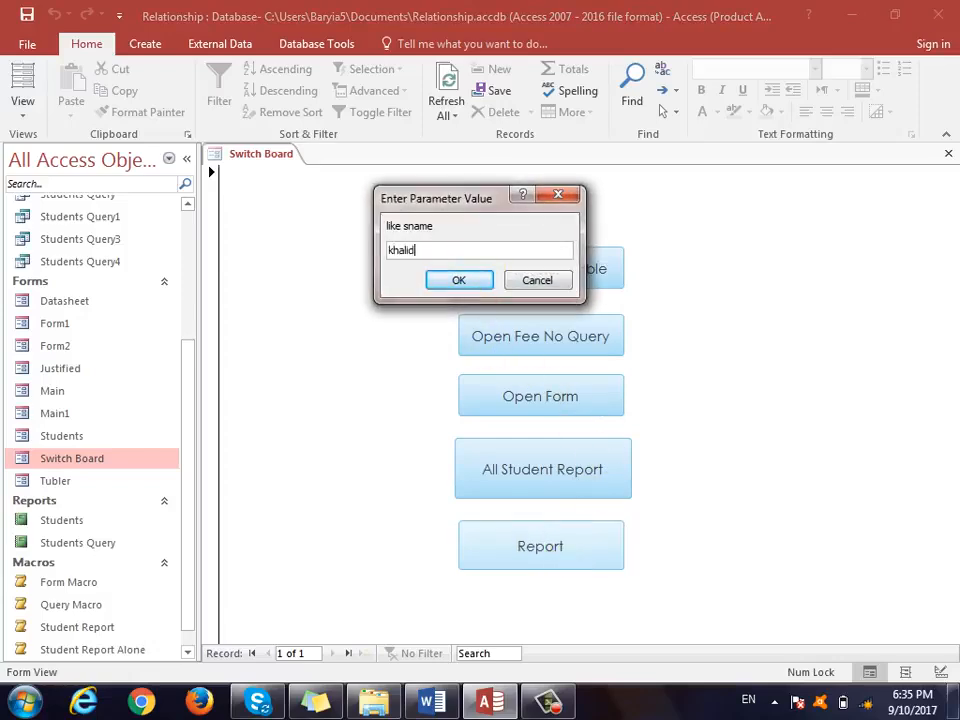
pyautogui.press('Return')
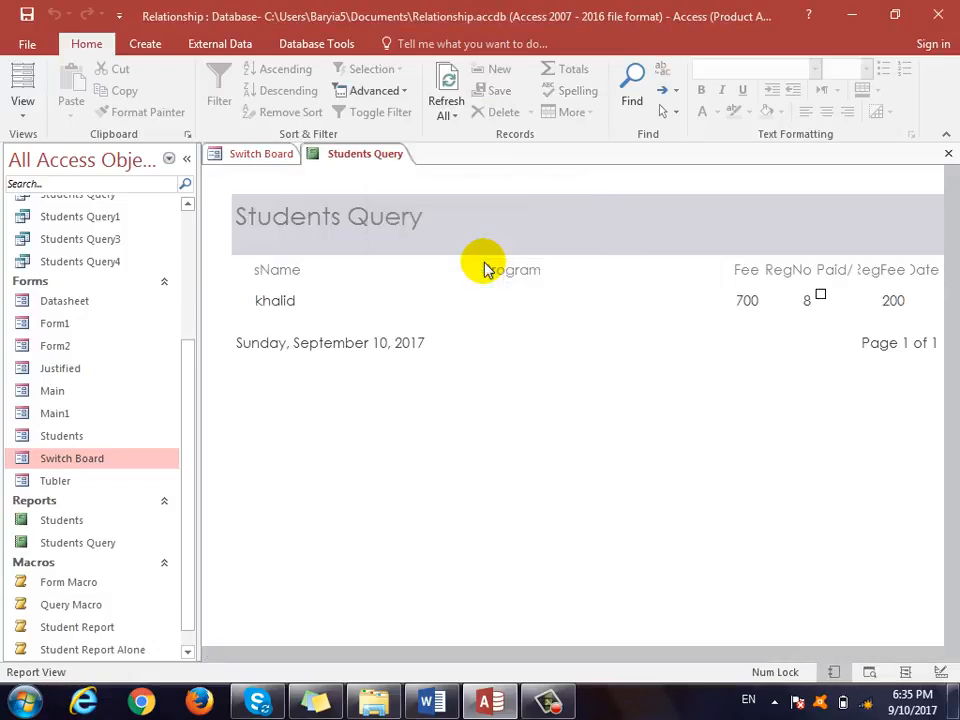
pyautogui.click(948, 153)
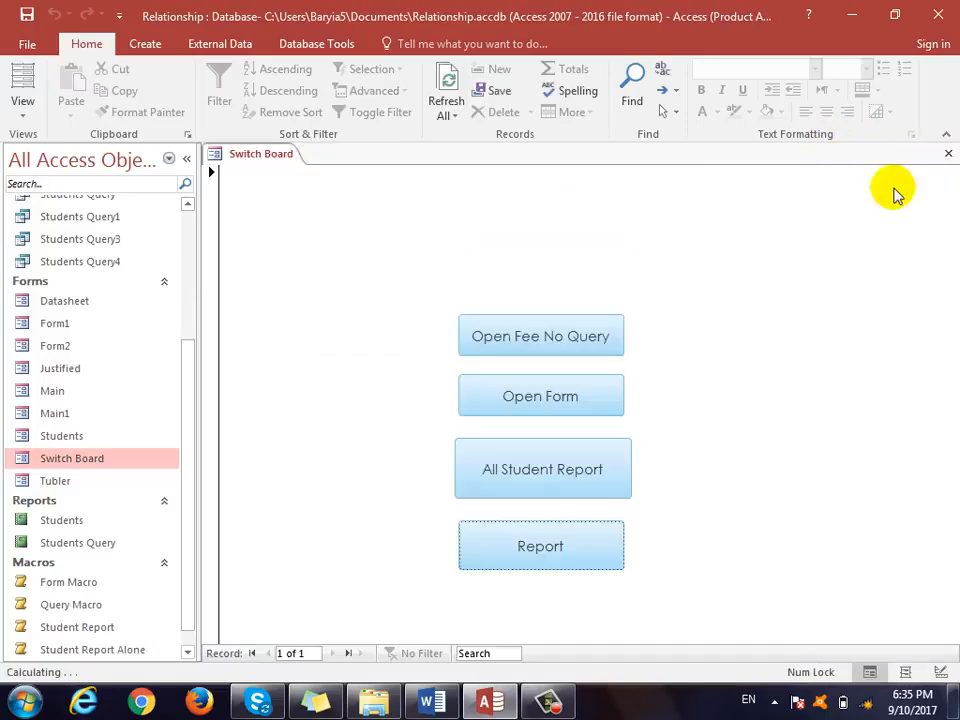
# - Run the Report button again with a different student's name as the parameter value, and close the report
pyautogui.click(533, 547)
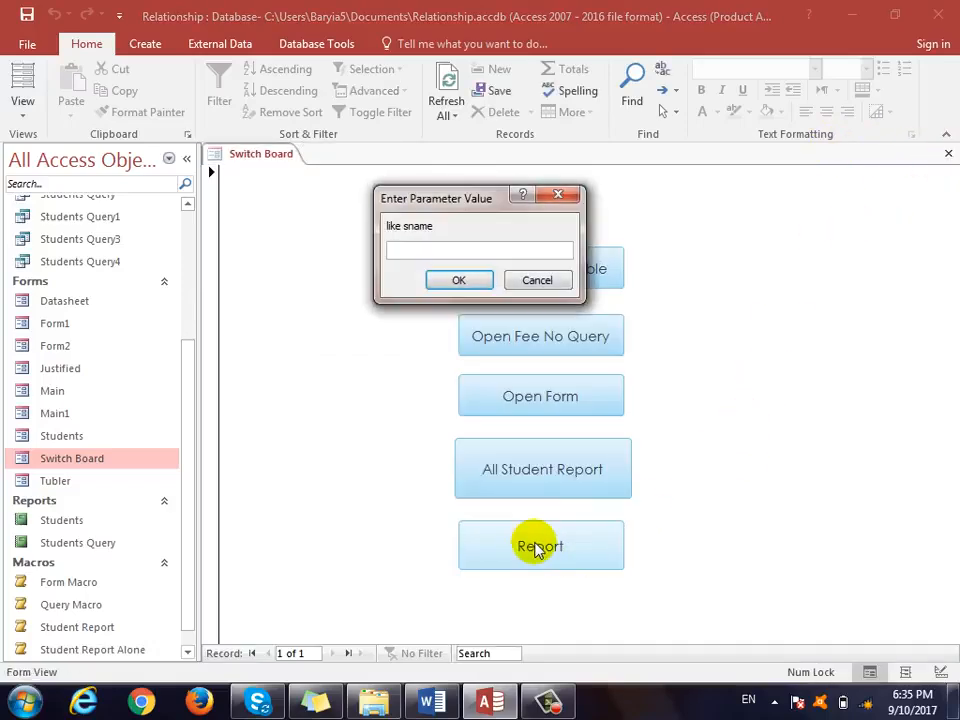
pyautogui.write('frahad')
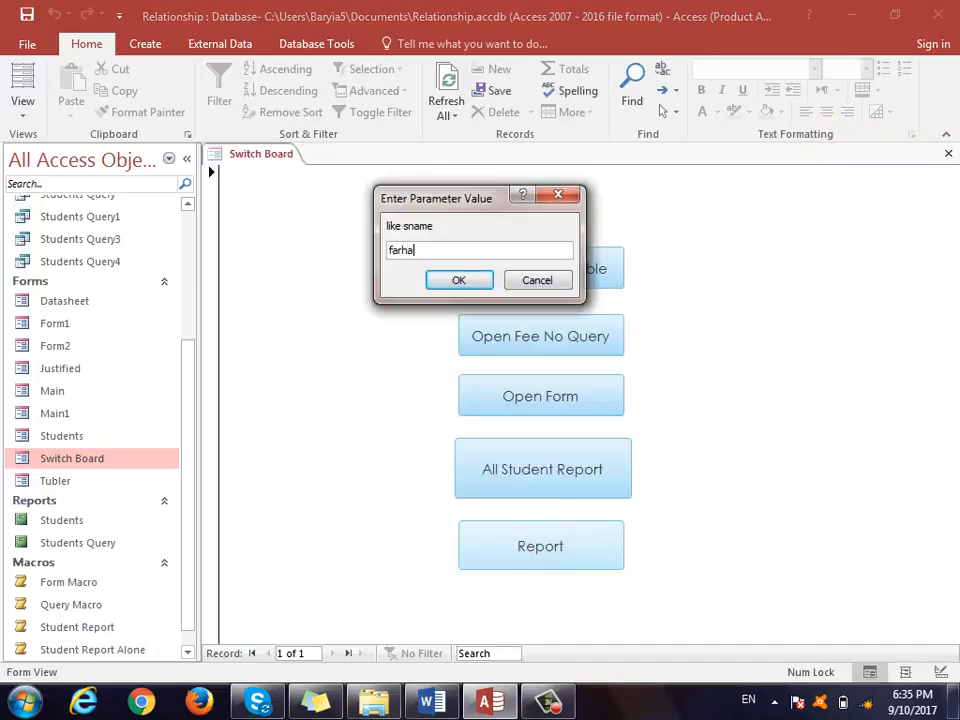
pyautogui.press('Return')
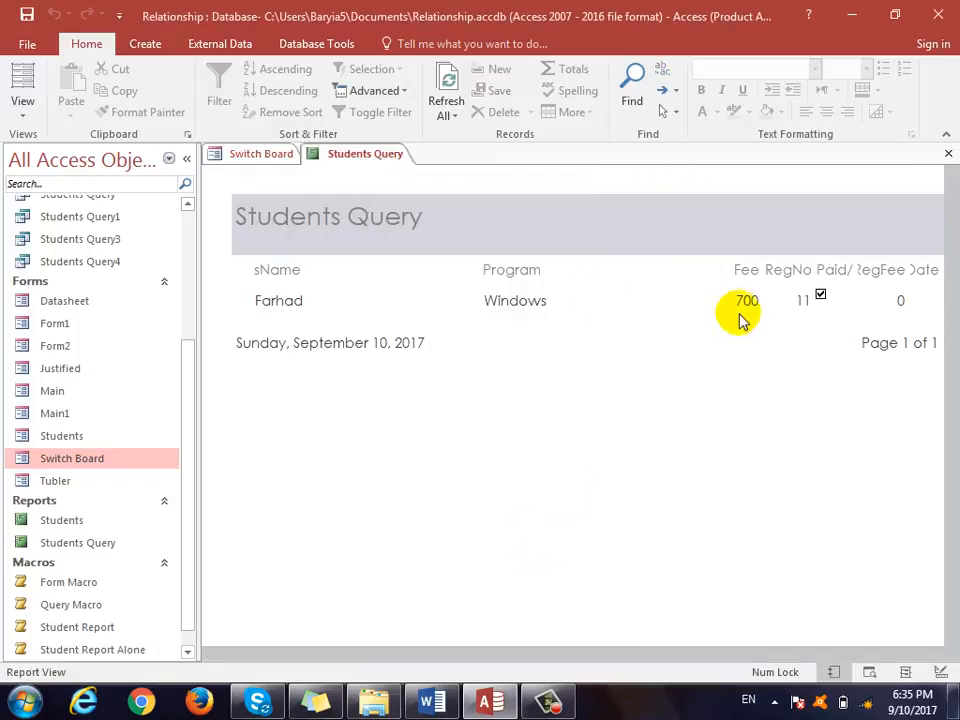
pyautogui.click(949, 156)
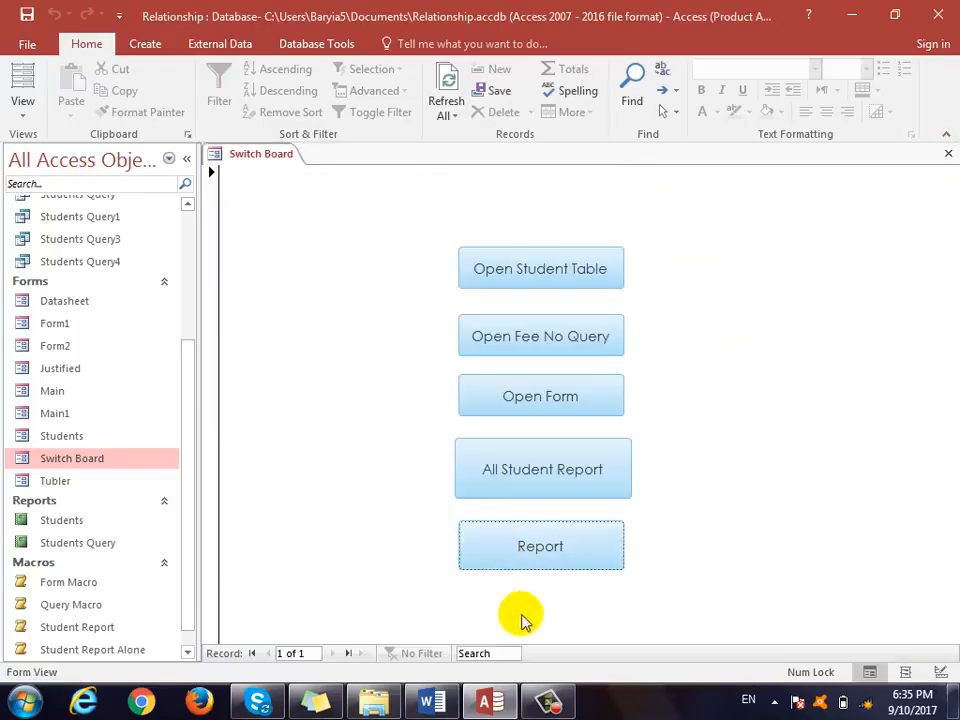